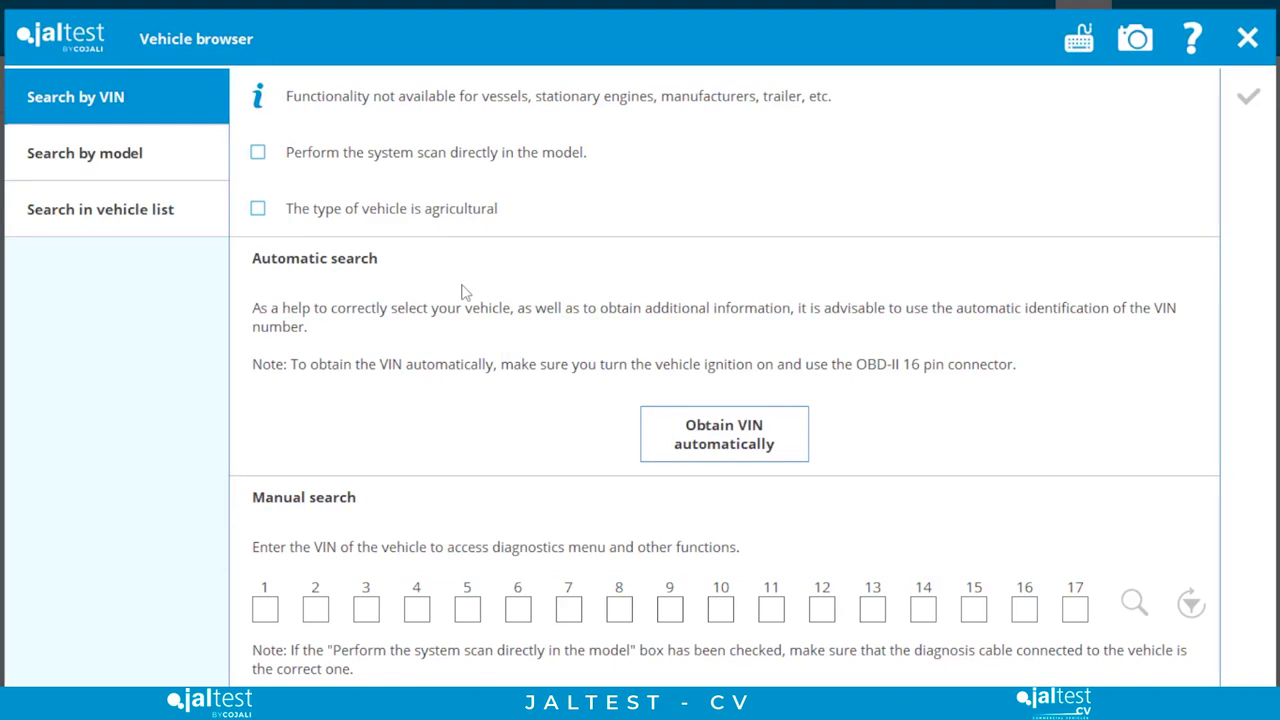
- Identify the vehicle by obtaining its VIN automatically, and filter the system types to Compressed air processing only
left_click(677, 440)
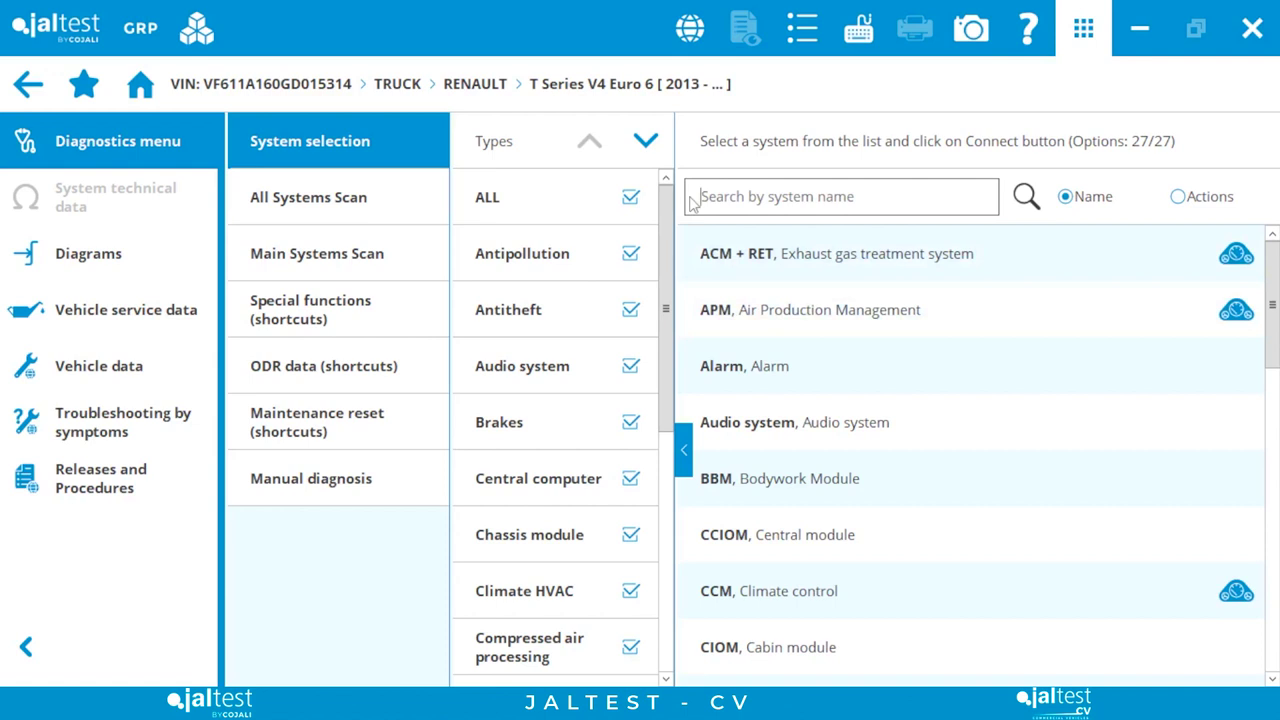
left_click(629, 200)
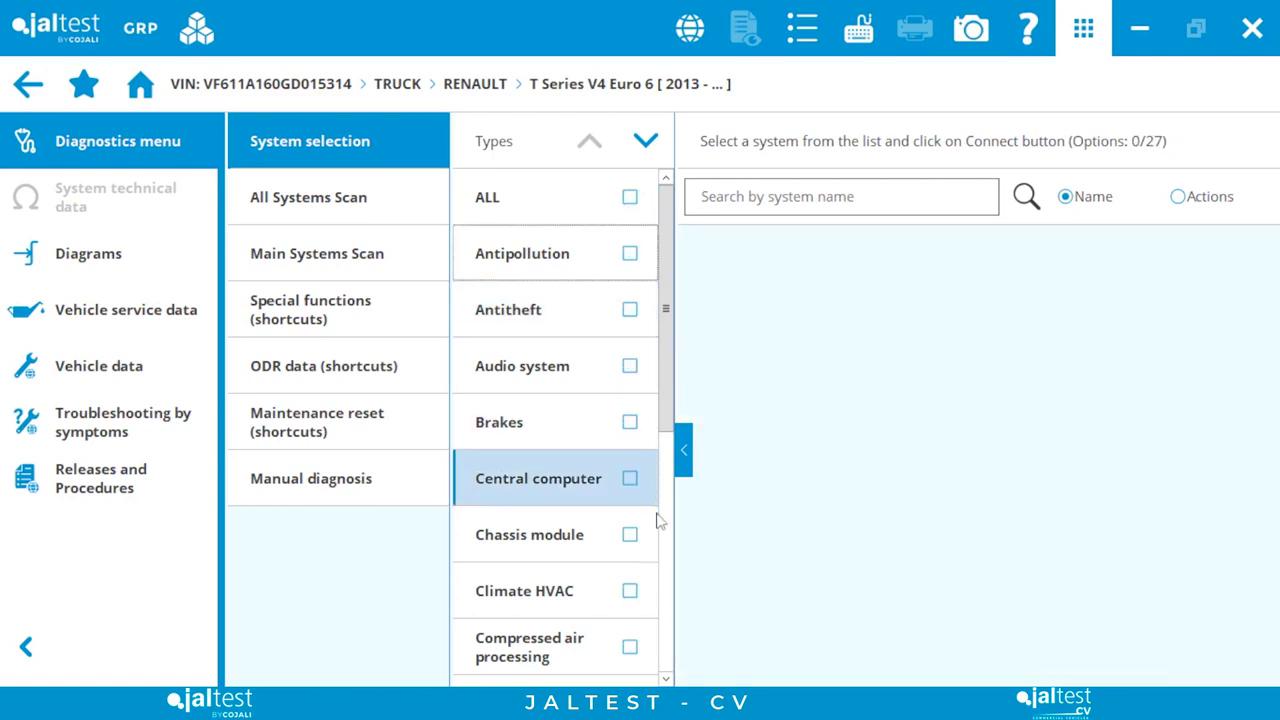
left_click(630, 648)
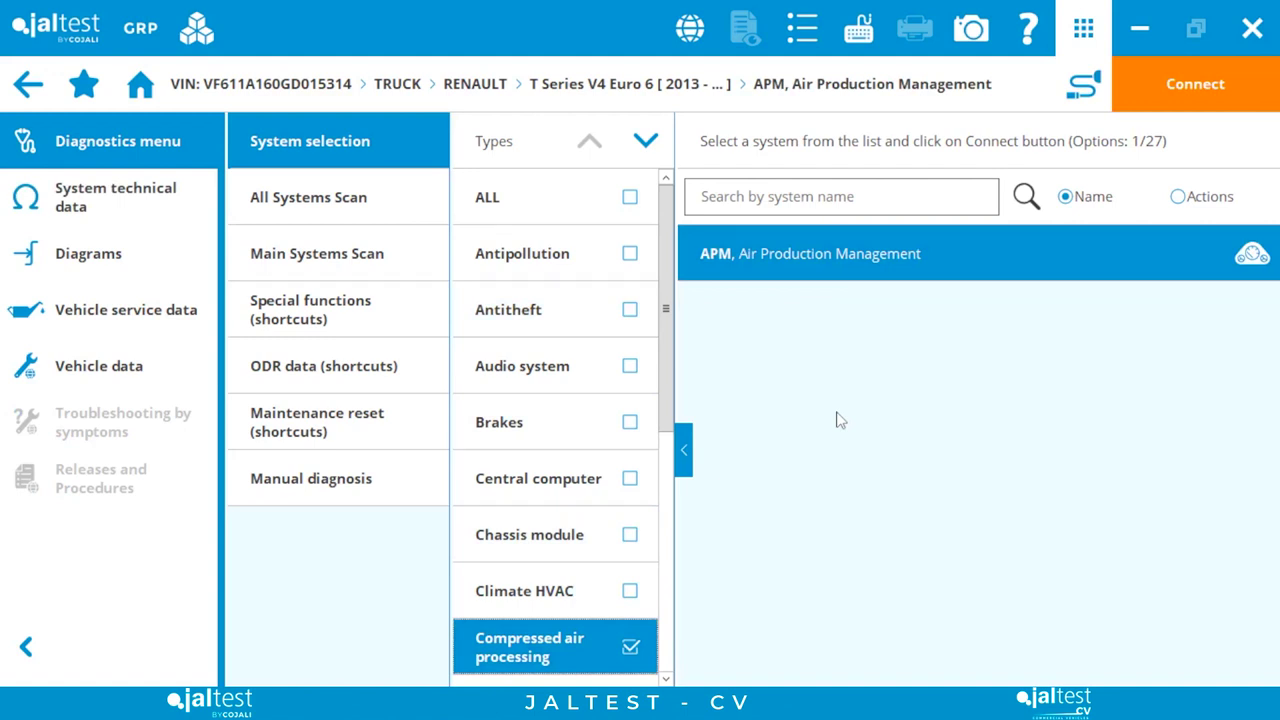
- Look up the component matching "air" in the APM technical data and examine the CA177 location photo
left_click(166, 193)
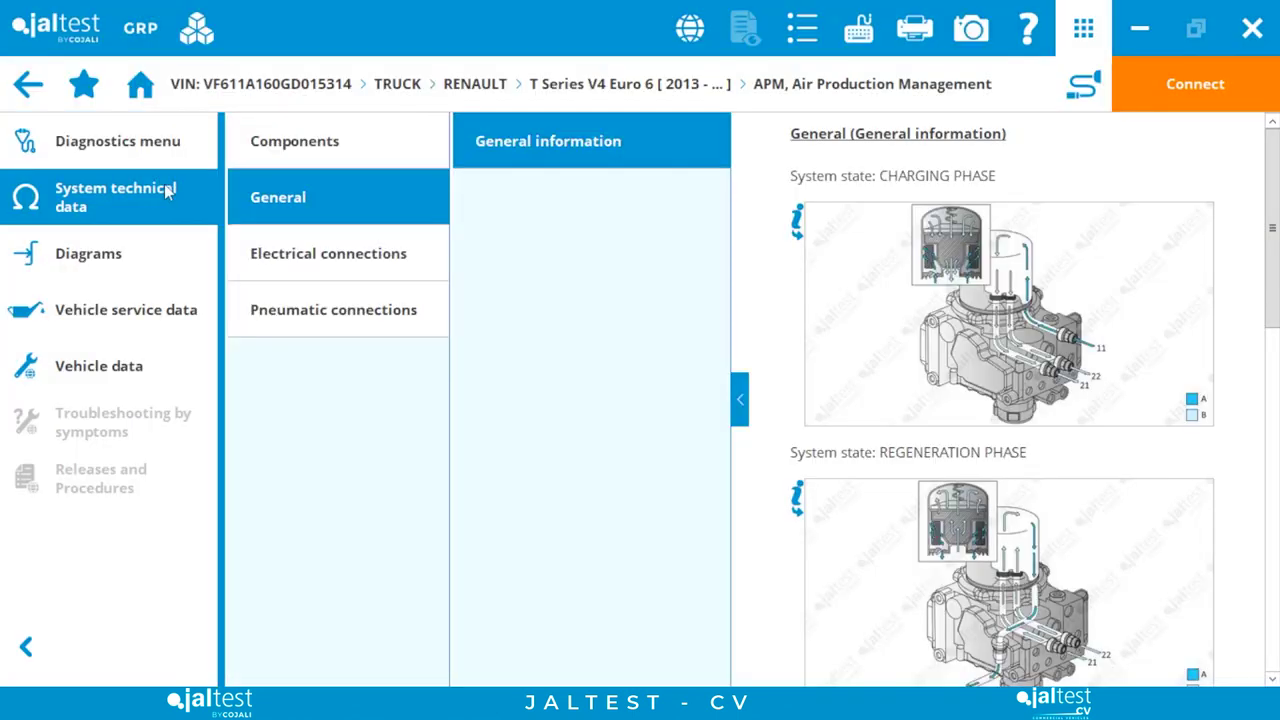
left_click(335, 162)
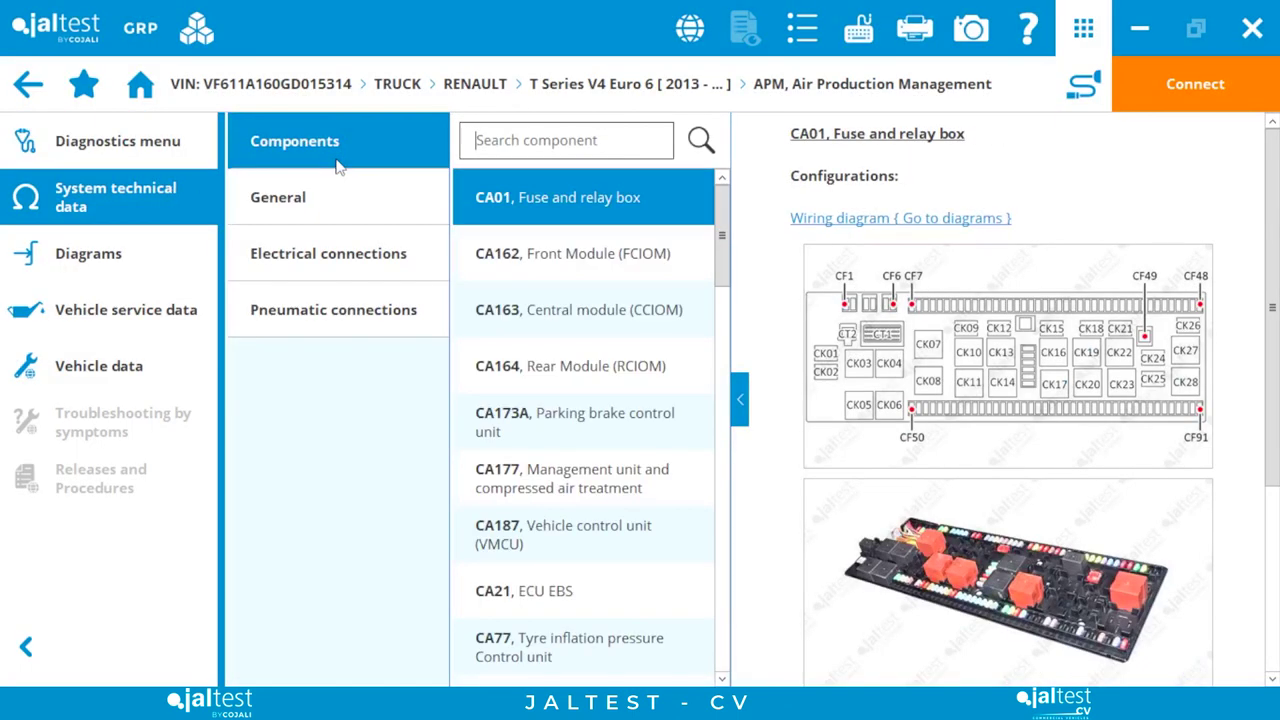
left_click(562, 143)
type("air")
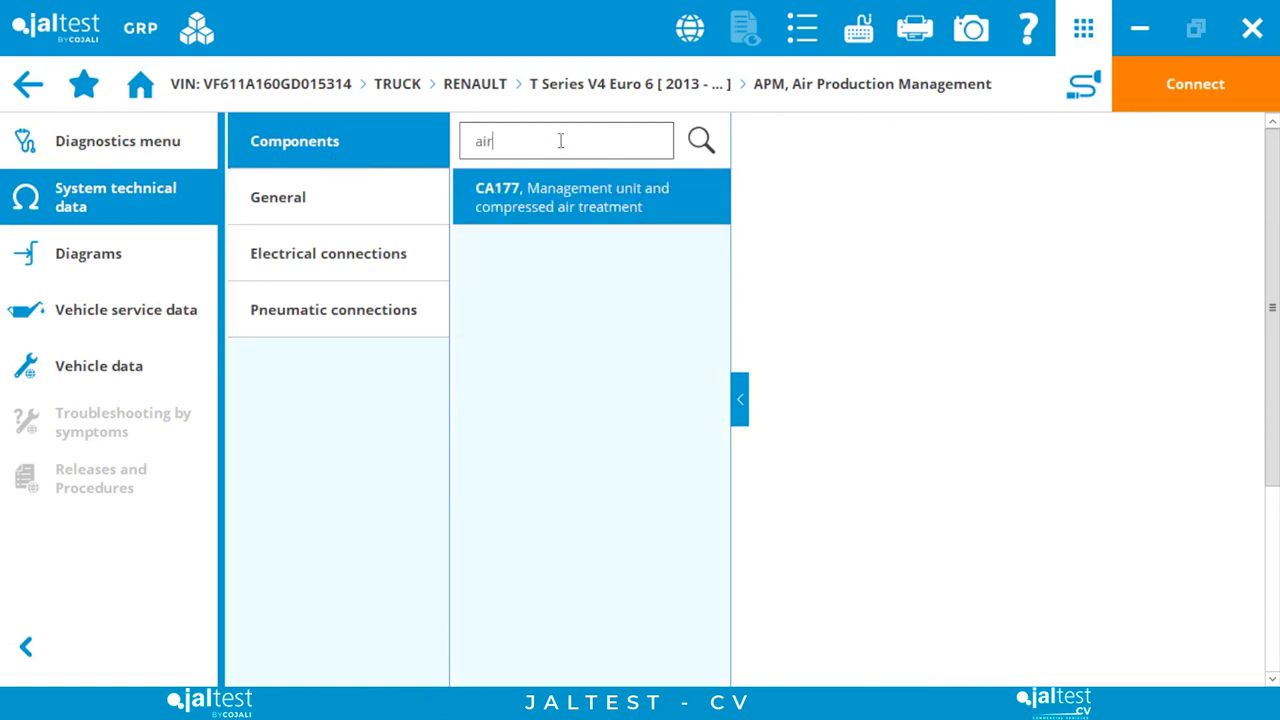
left_click(588, 192)
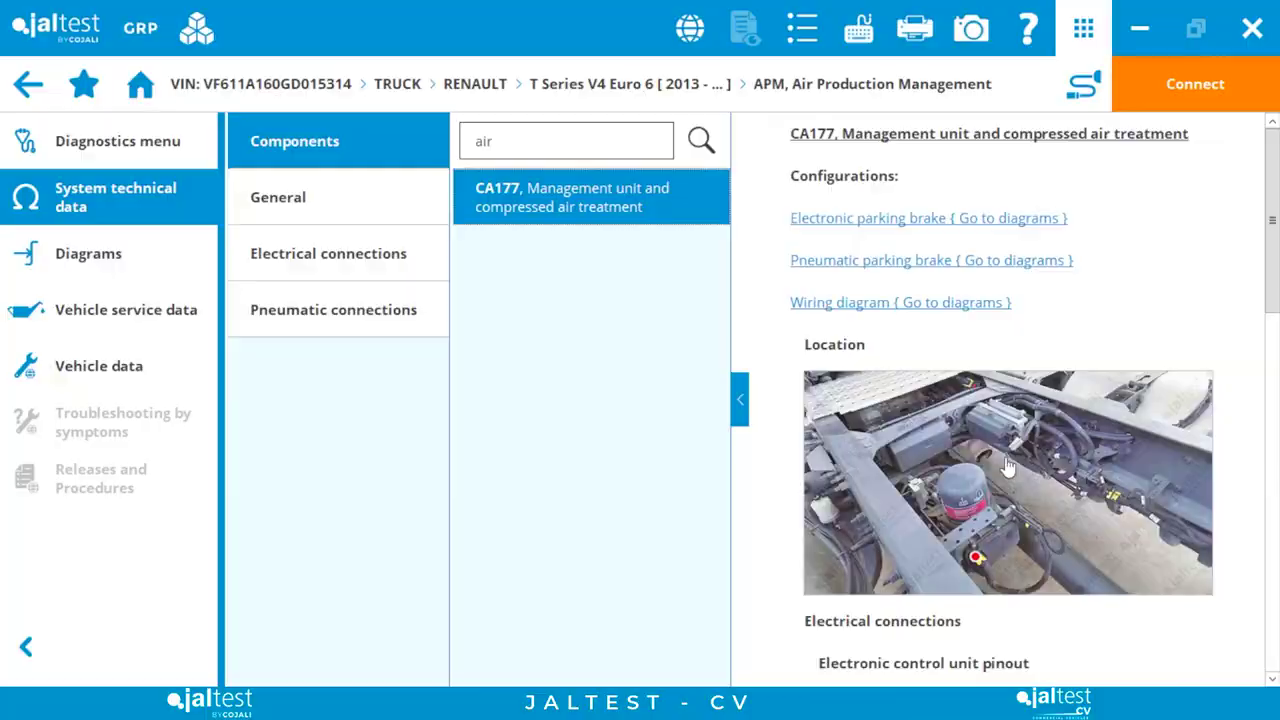
left_click(1005, 460)
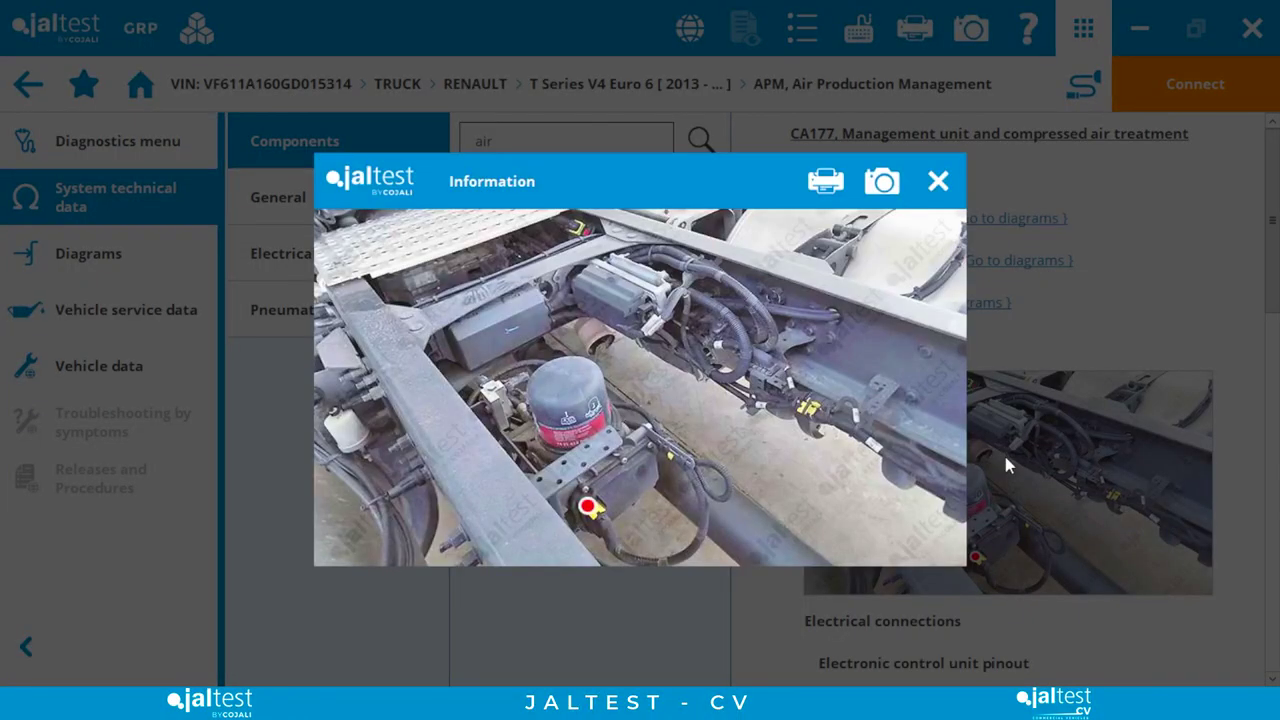
left_click(963, 183)
- Return to the diagnostics system selection and connect to APM, Air Production Management
left_click(146, 130)
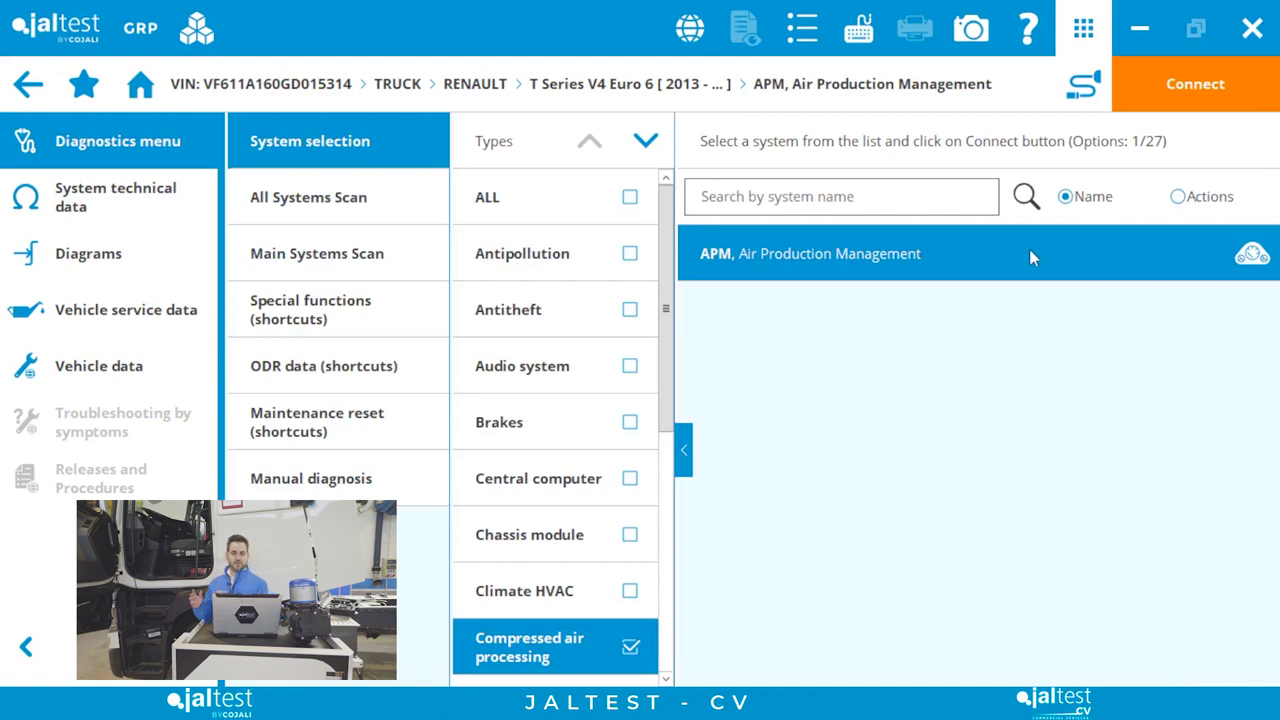
left_click(1200, 110)
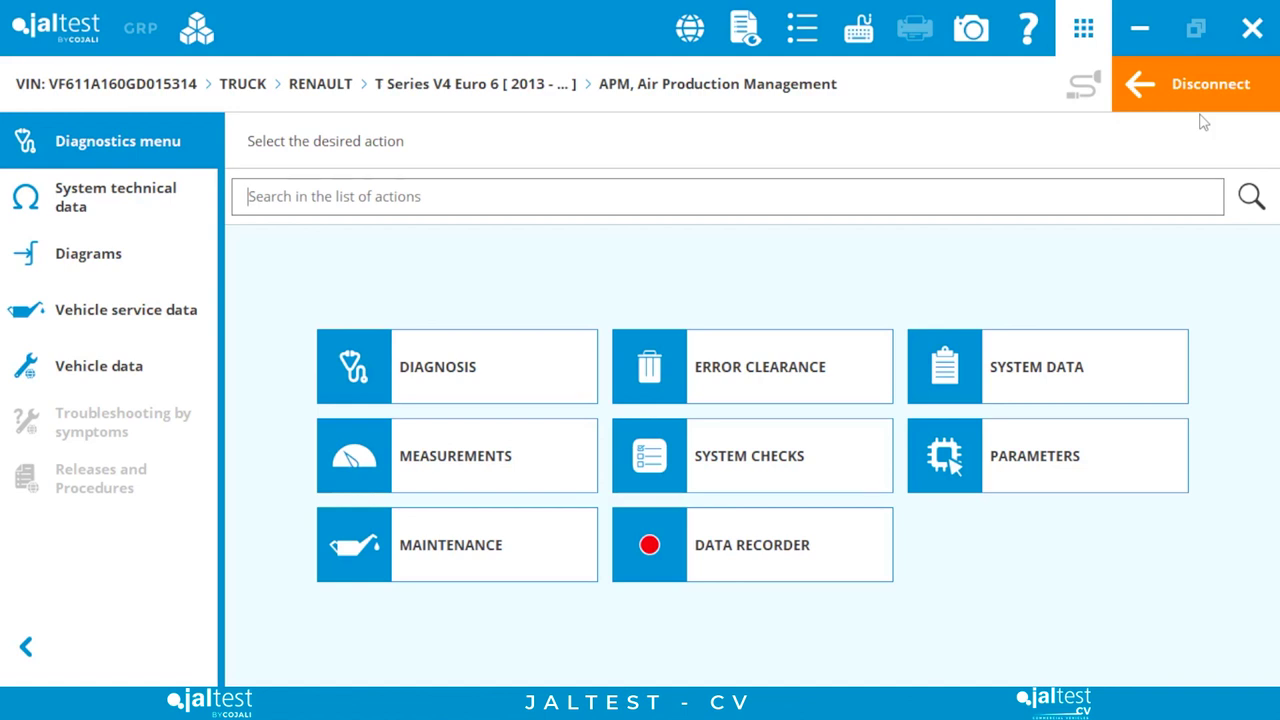
- Search the actions for "repla" and read the information note for Control Unit Replacement under Parameters
left_click(666, 199)
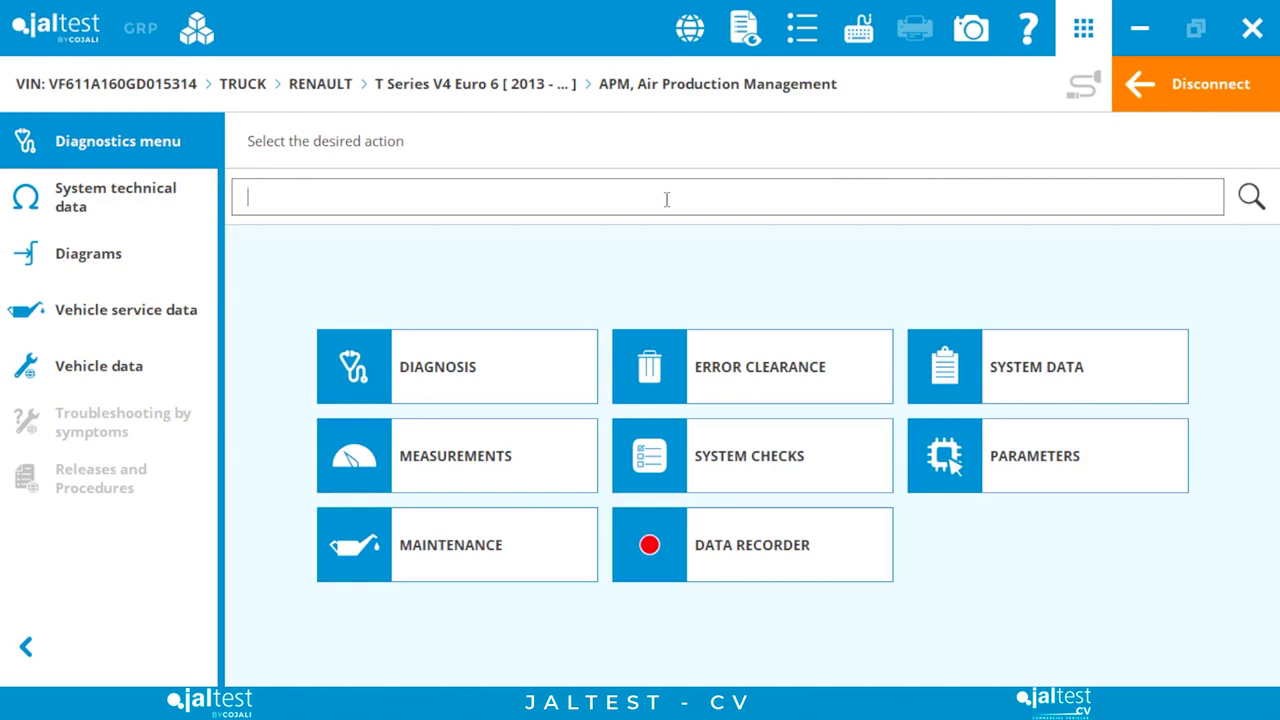
type("rep")
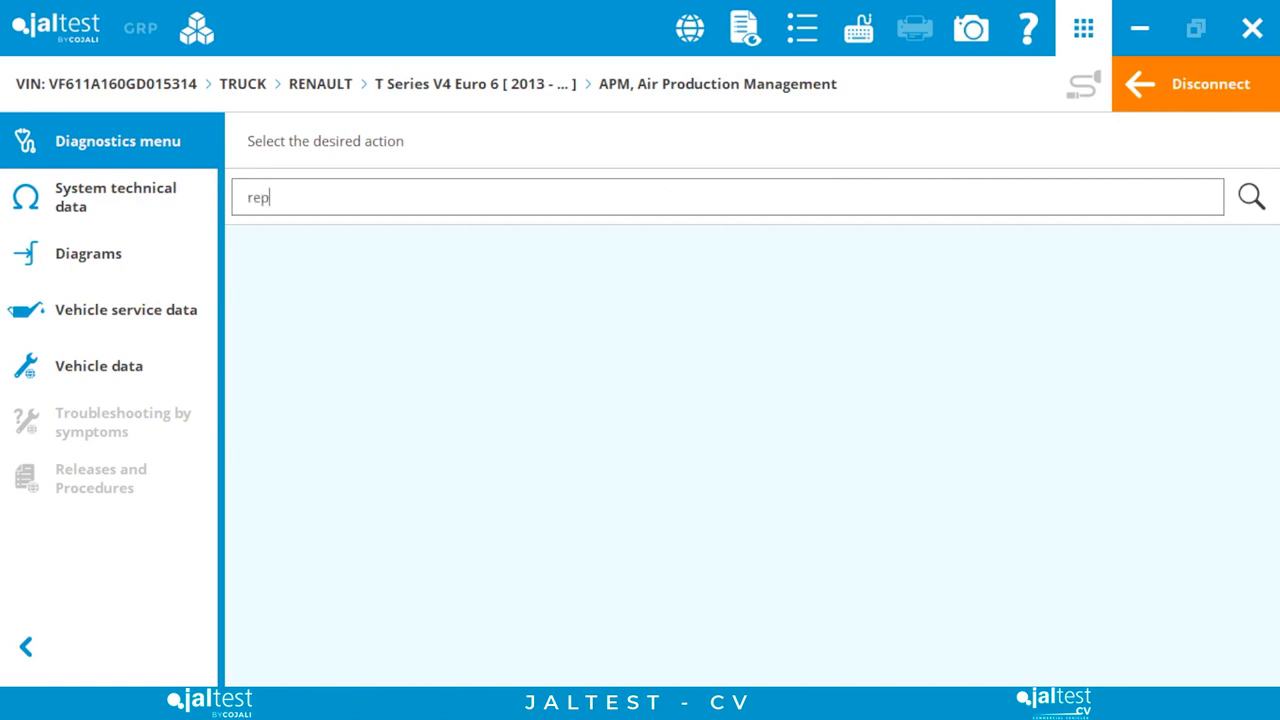
type("la")
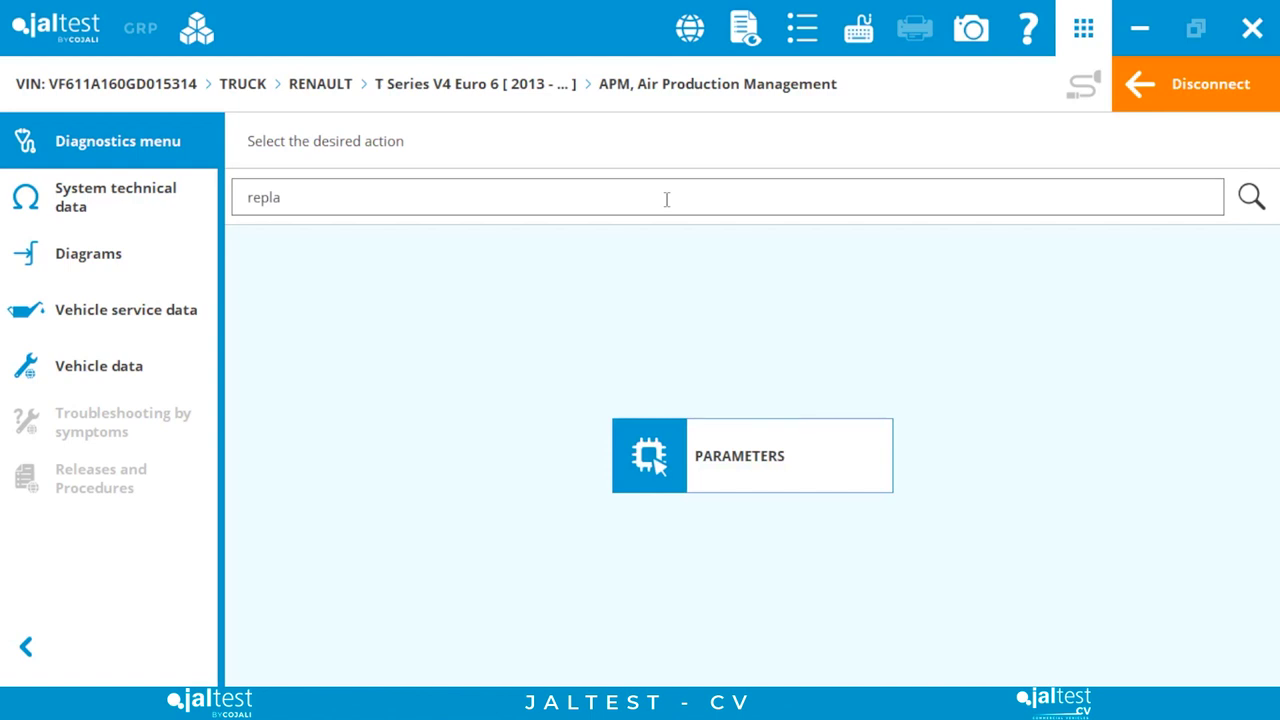
left_click(794, 467)
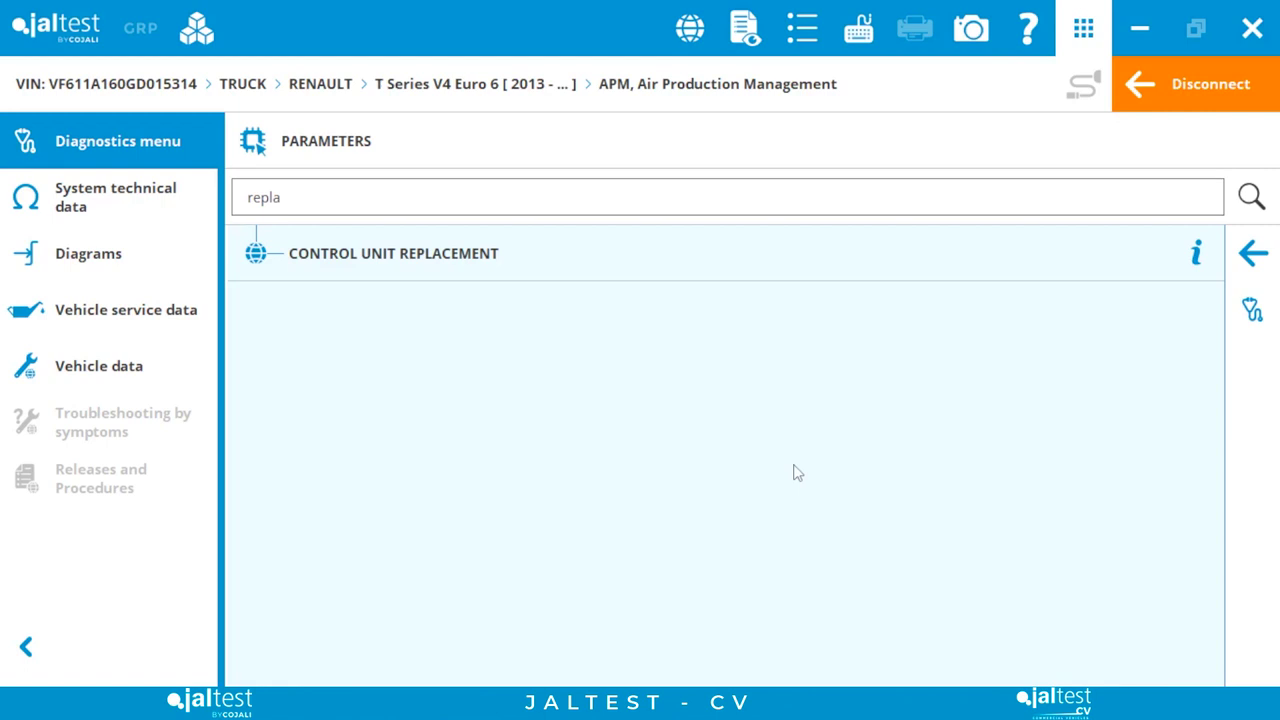
left_click(1194, 257)
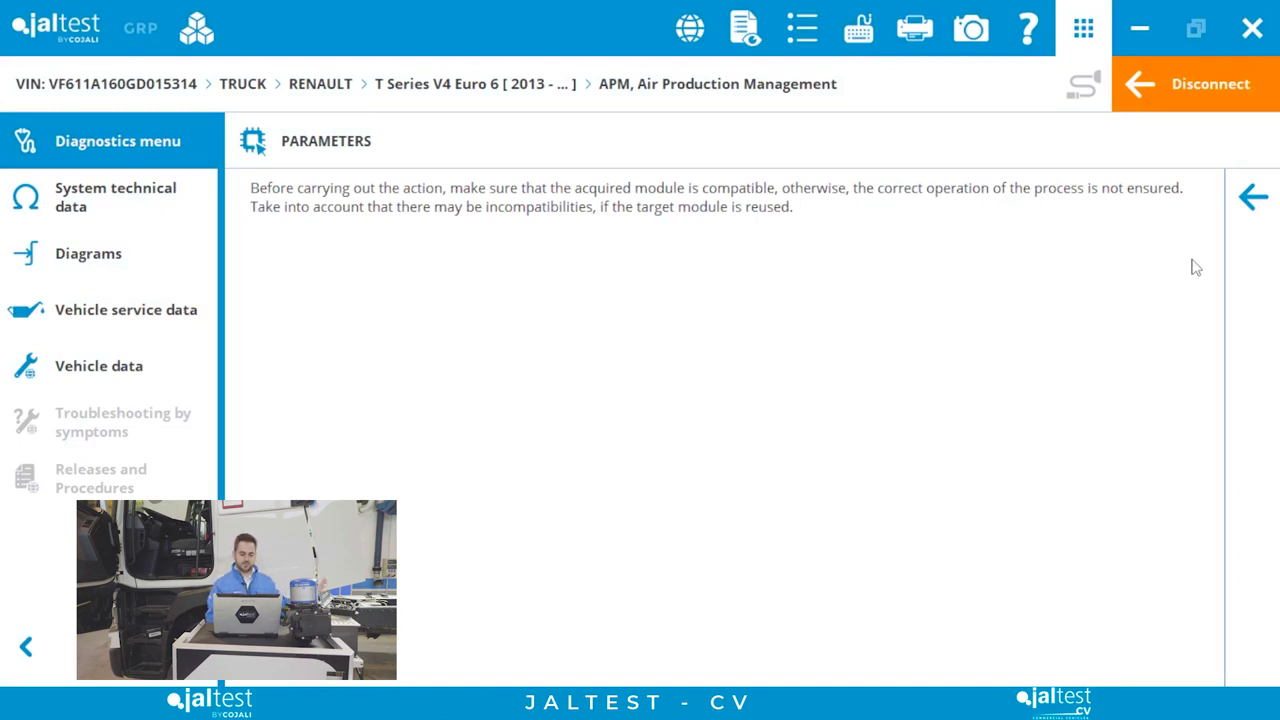
left_click(1253, 197)
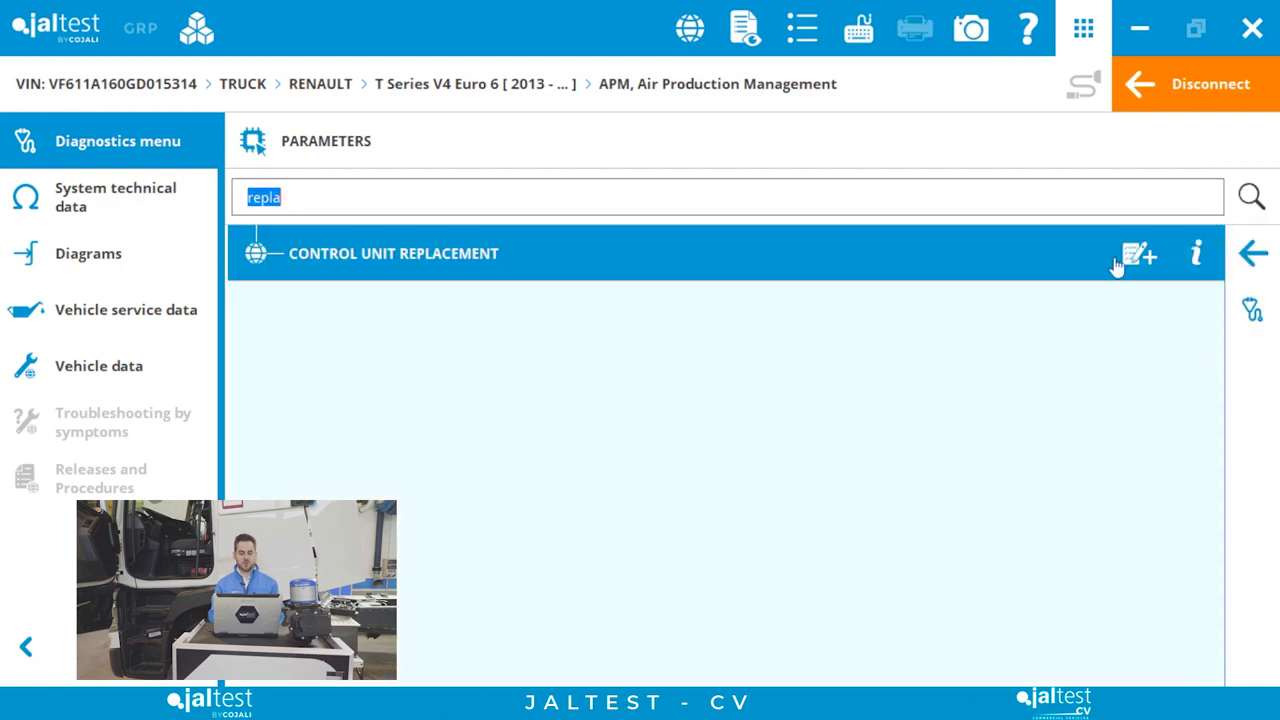
- Start the Control Unit Replacement action and accept the Expert Mode terms and conditions
left_click(1001, 265)
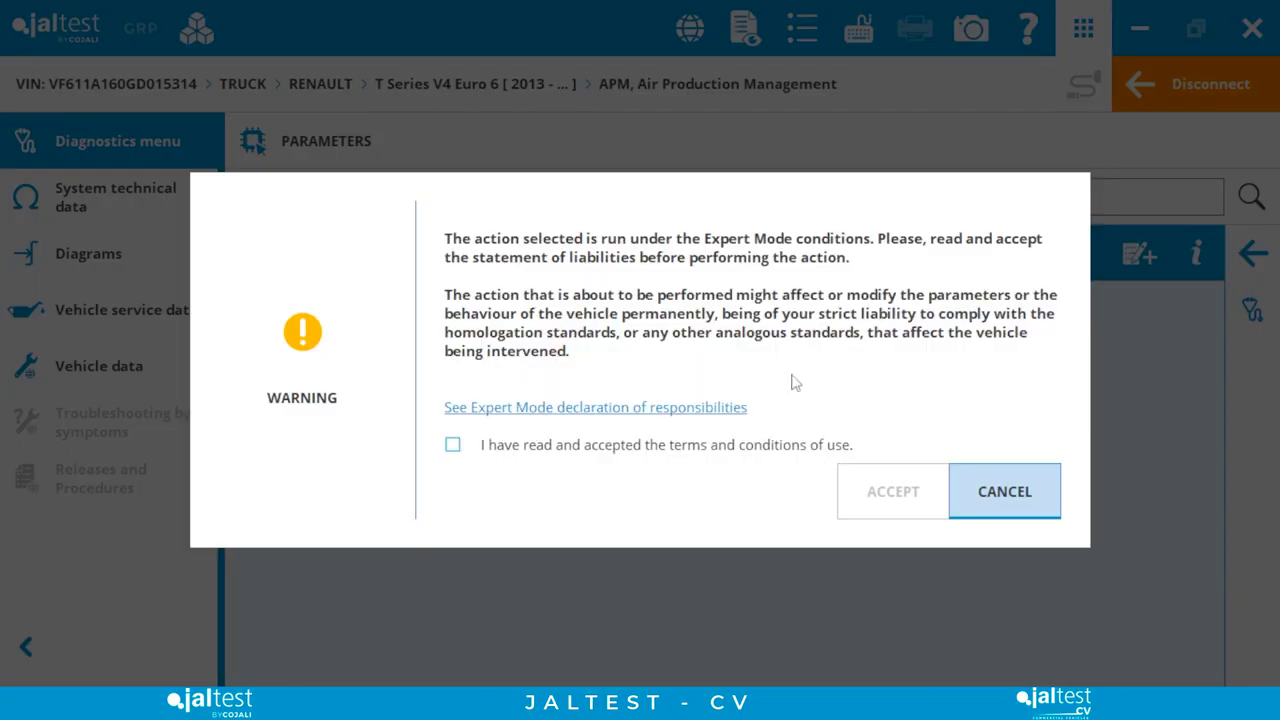
left_click(743, 451)
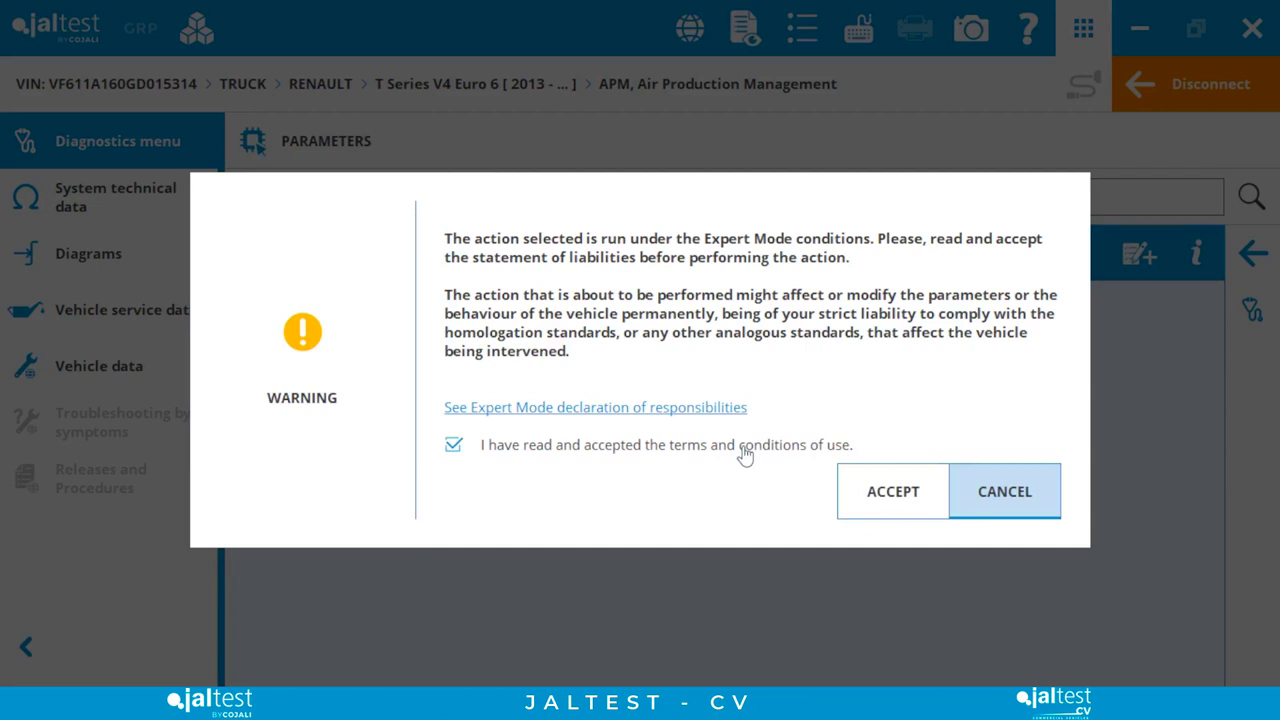
left_click(893, 491)
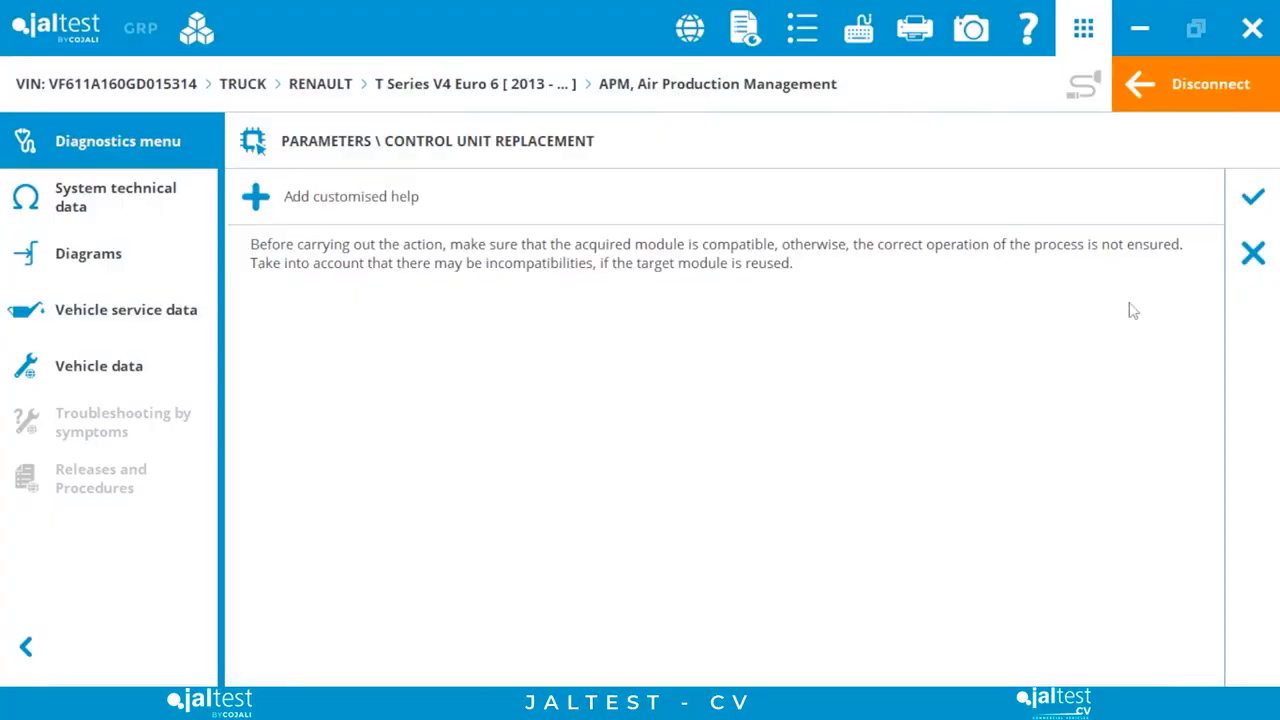
- Carry out the control unit replacement, storing the old module's data, continuing with the new module connected, and validating the finished process
left_click(1240, 200)
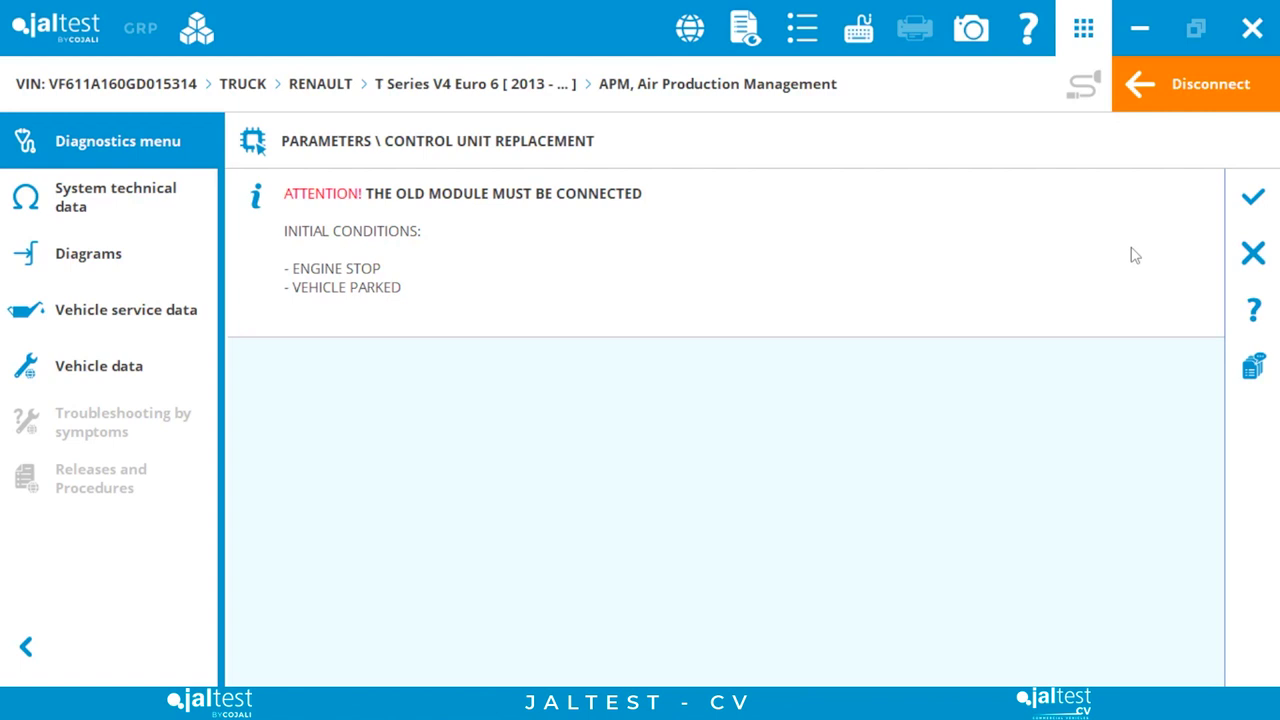
left_click(1253, 197)
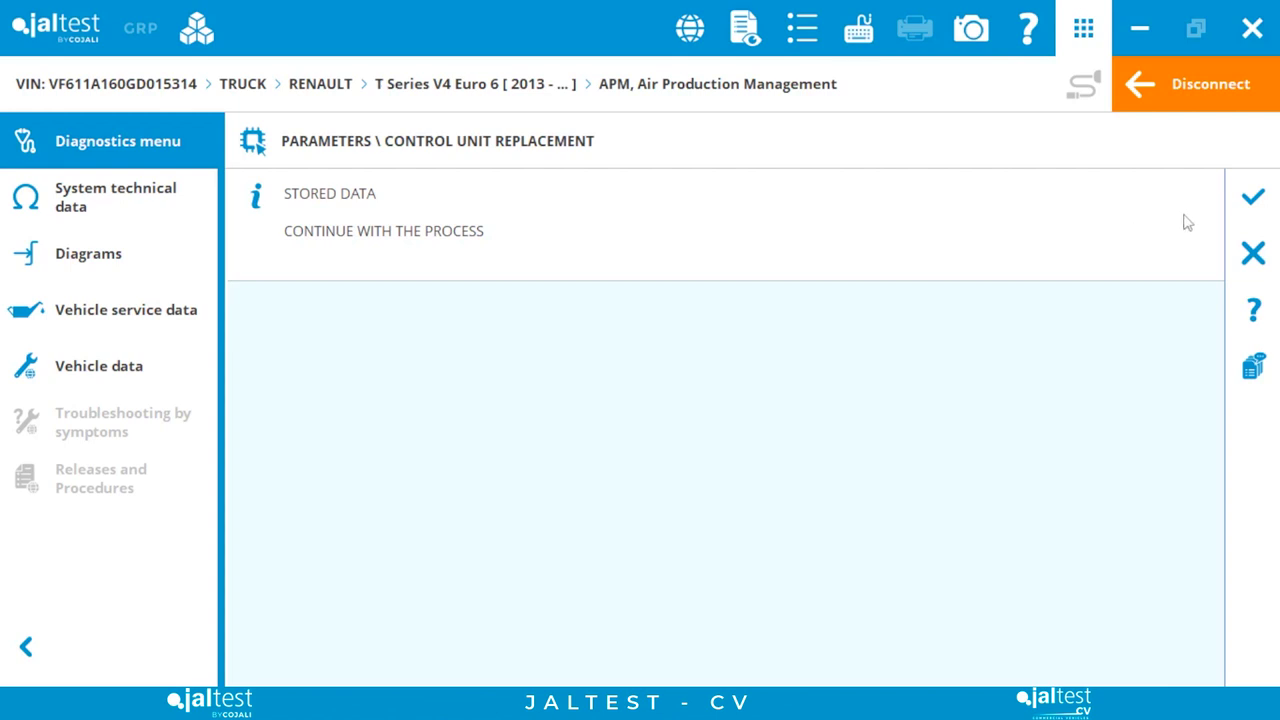
left_click(1253, 197)
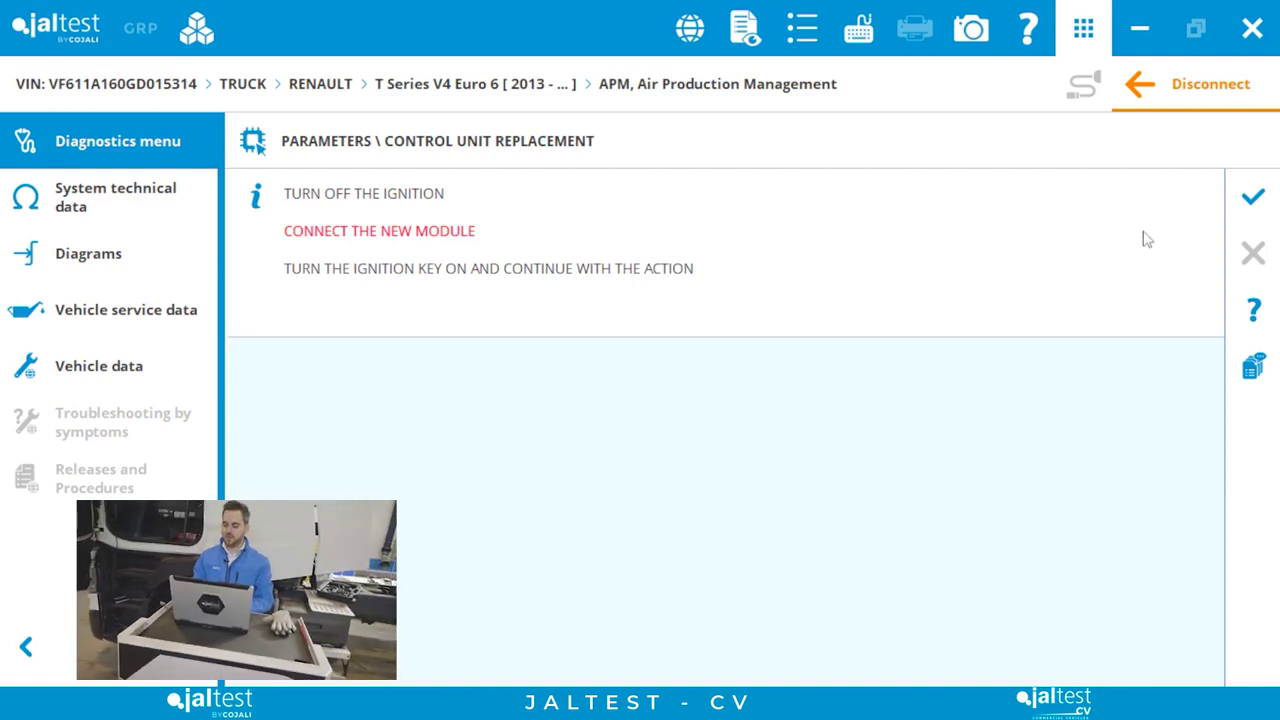
left_click(1245, 205)
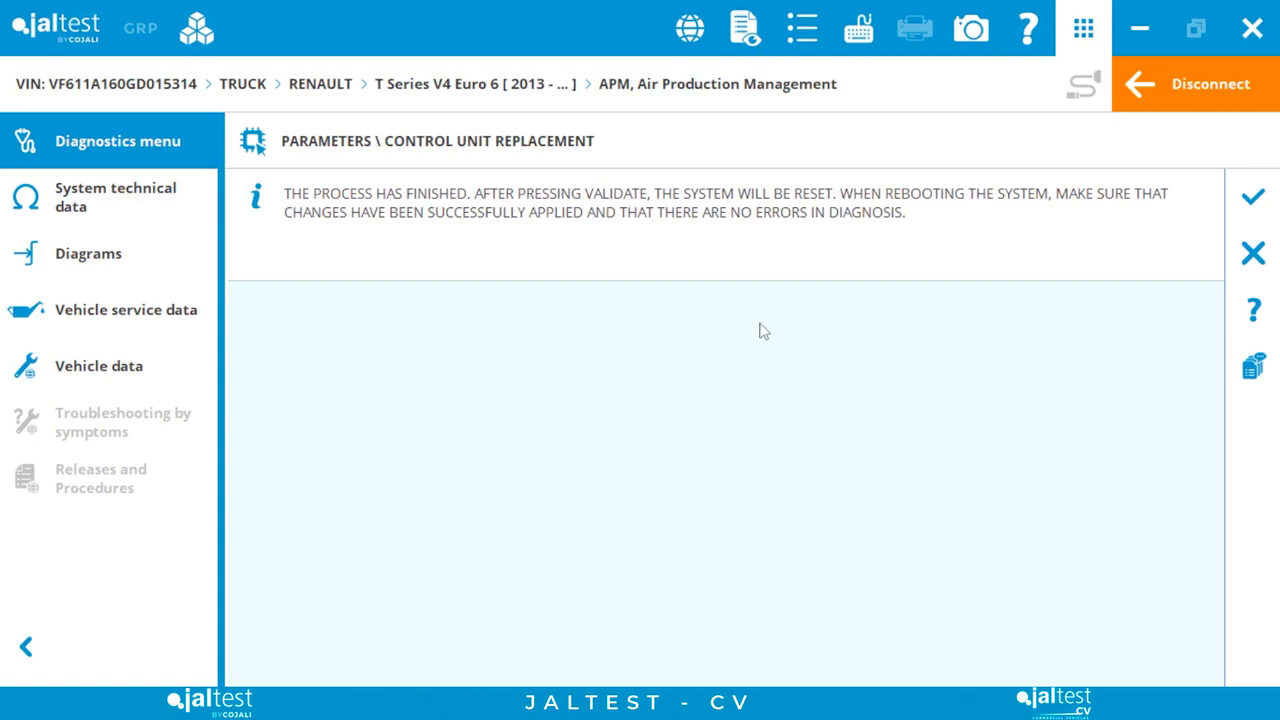
left_click(1253, 197)
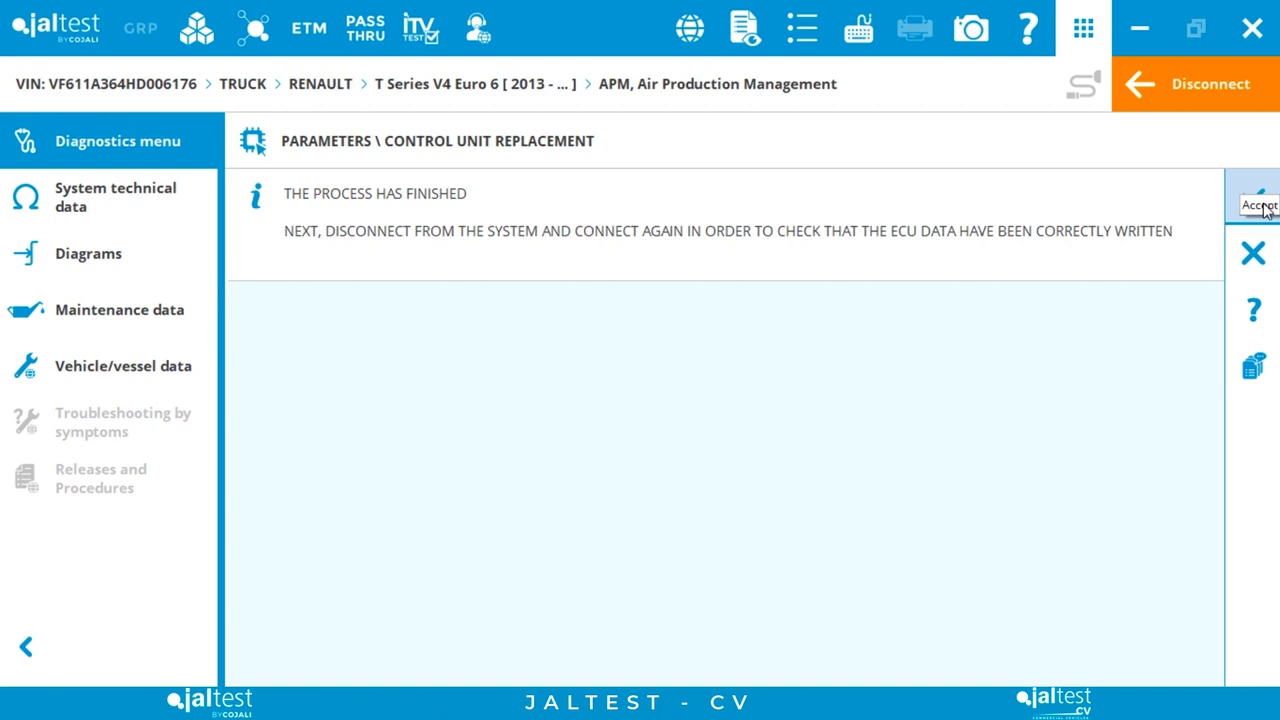
left_click(1254, 188)
left_click(1253, 253)
- Run Diagnosis on the air production management unit to check for stored errors, and return to the action list
left_click(492, 387)
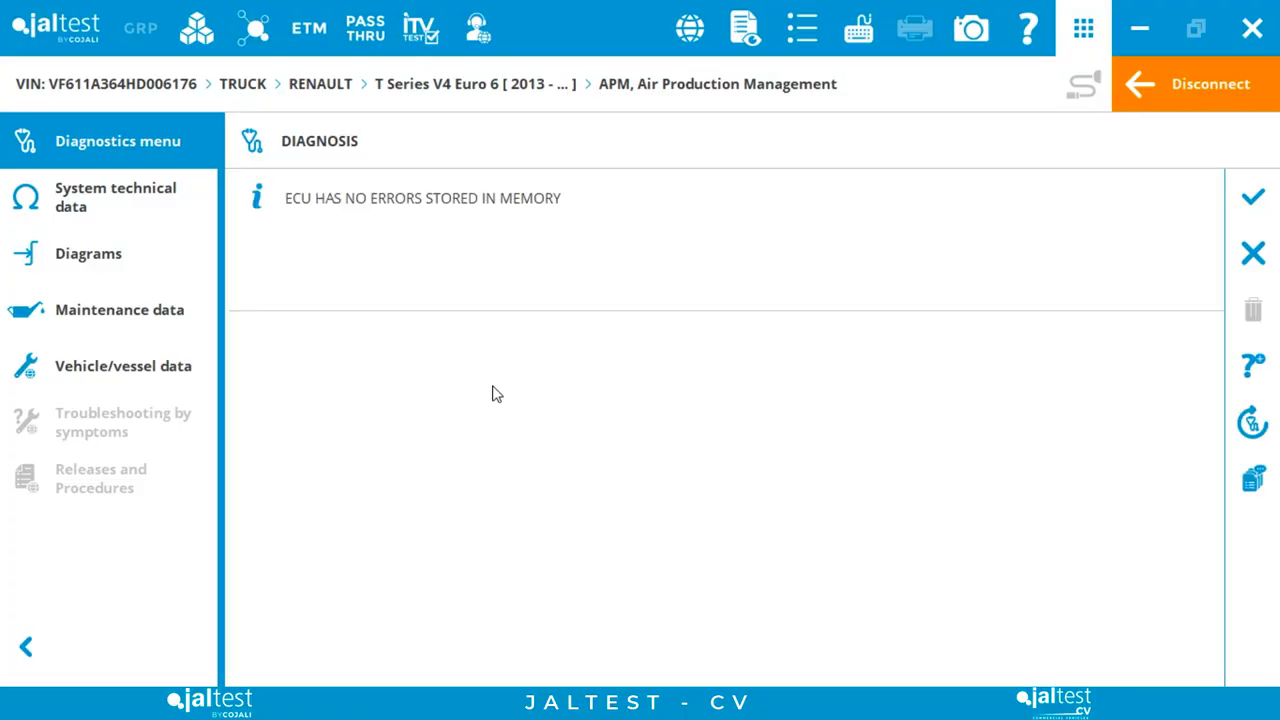
left_click(1254, 200)
left_click(1253, 252)
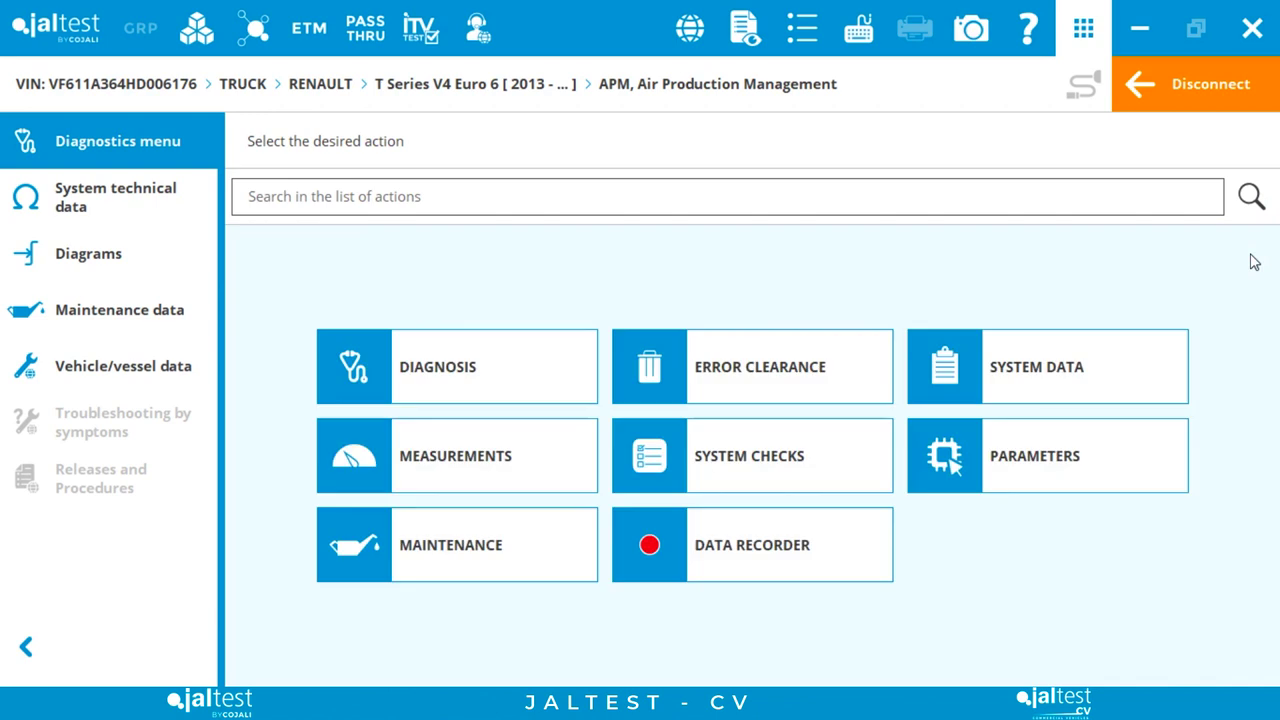
- Review the full ECU data list under System Data, and return to the action list
left_click(1088, 349)
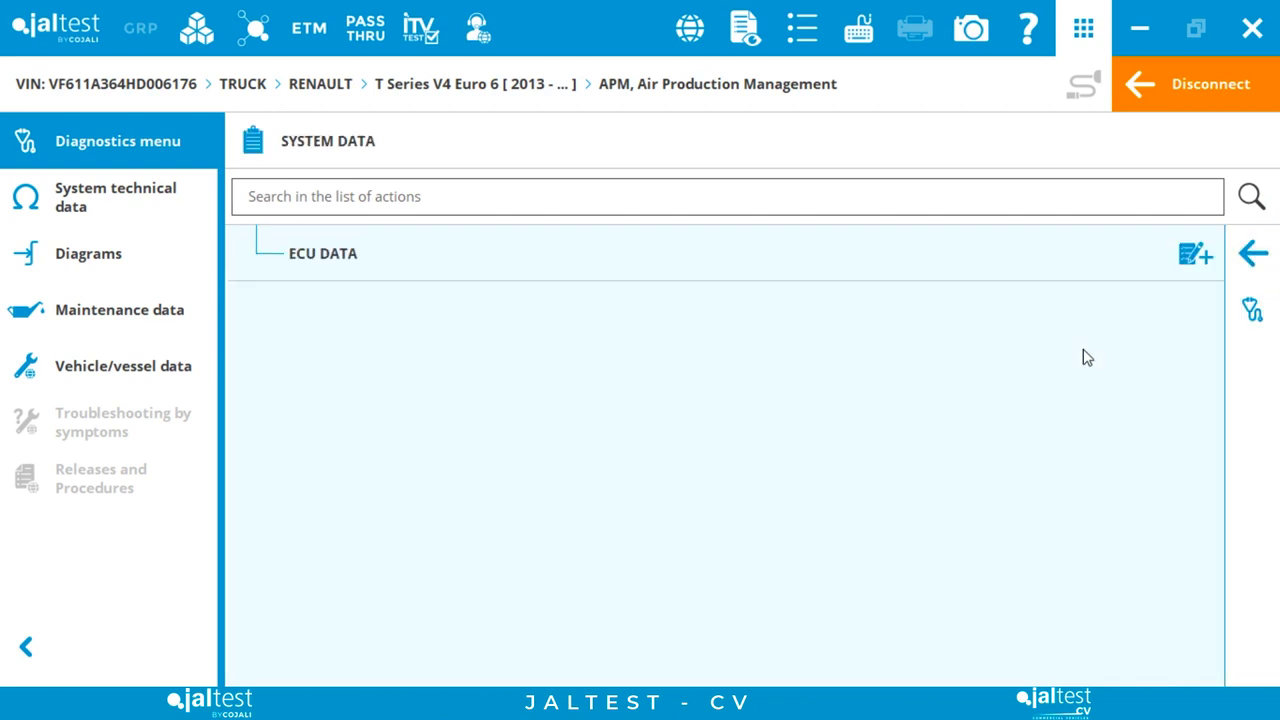
left_click(1024, 262)
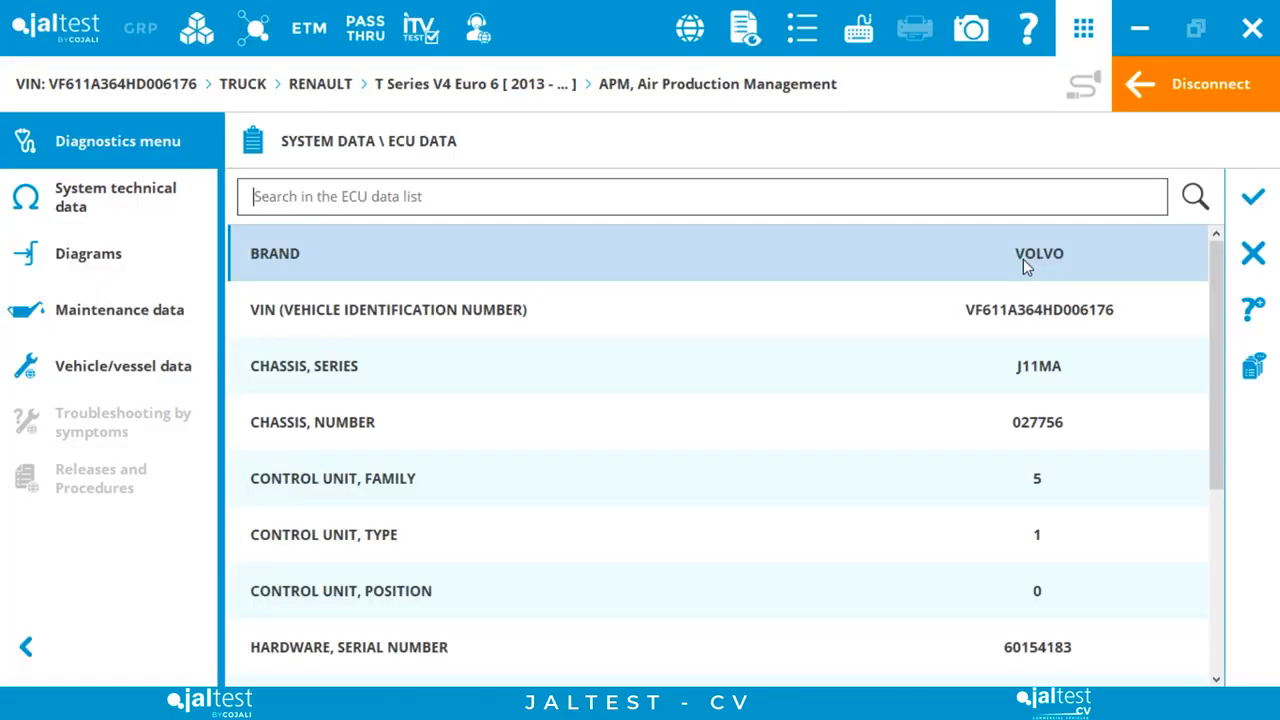
left_click_drag(1220, 289, 1218, 486)
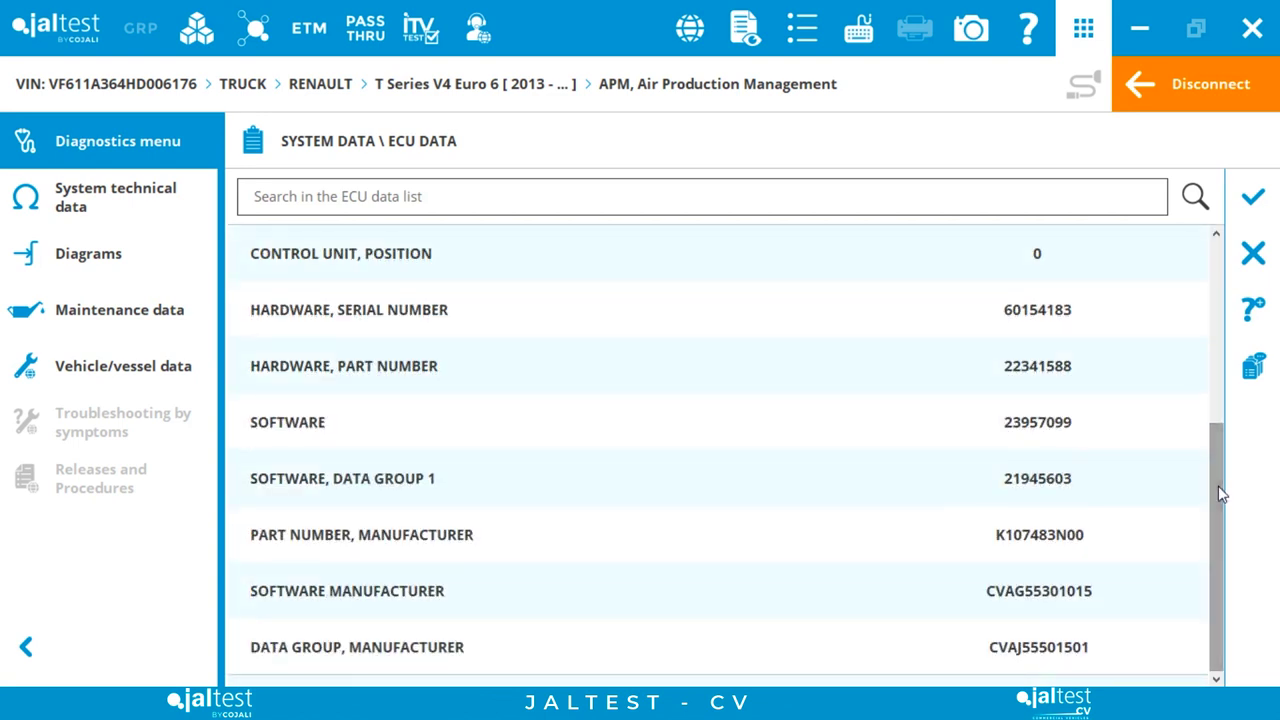
left_click(1273, 201)
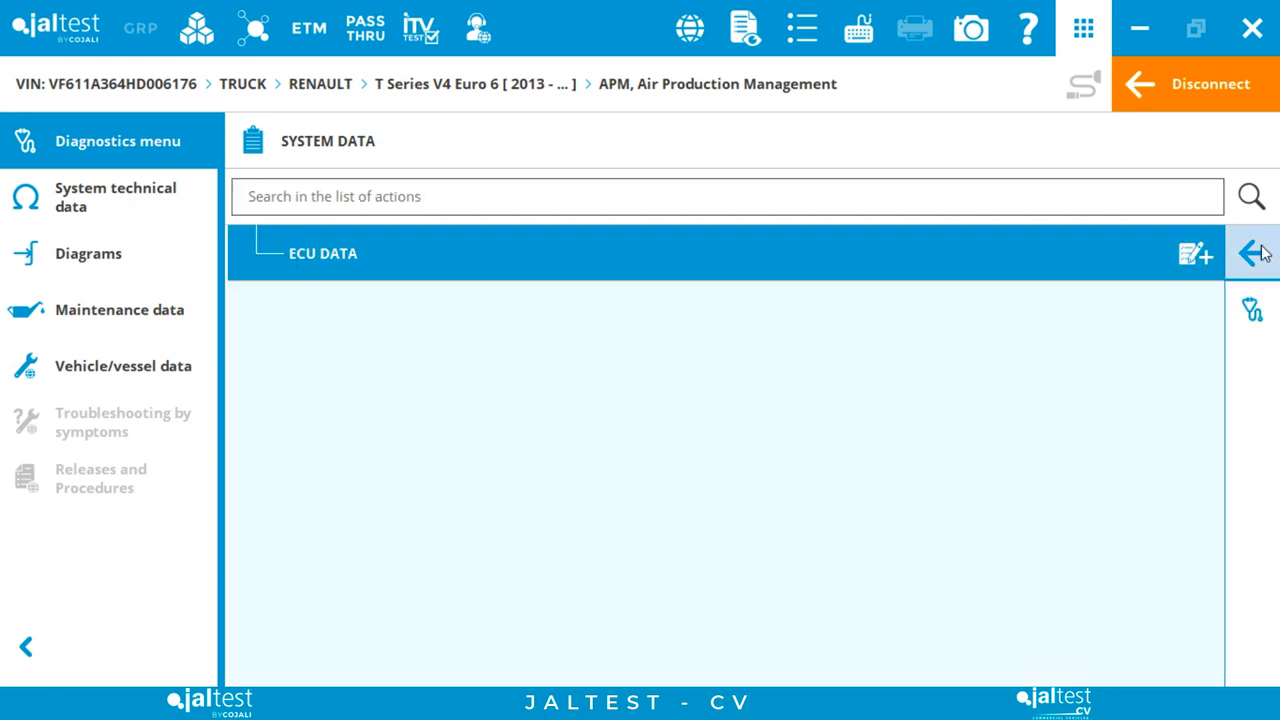
left_click(1258, 252)
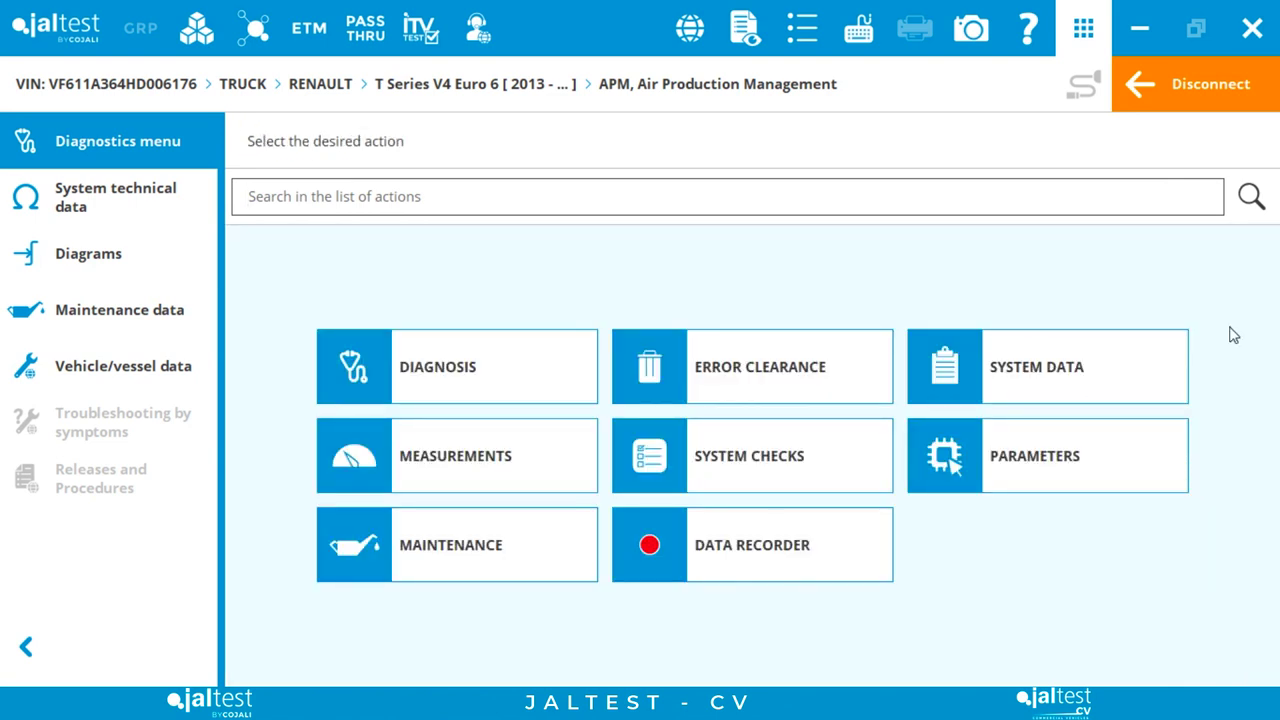
- Run the System State check, accepting its initial conditions, and review the current values through the end of the list
left_click(804, 450)
left_click(819, 276)
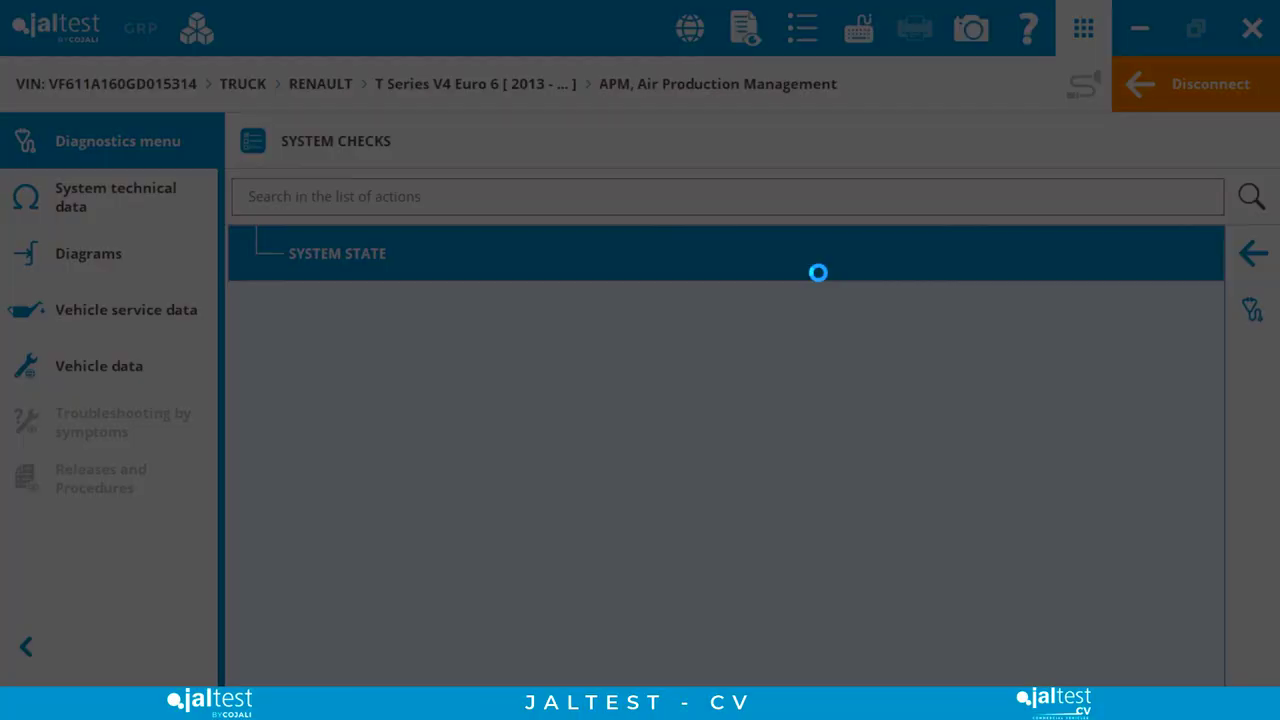
left_click(1253, 197)
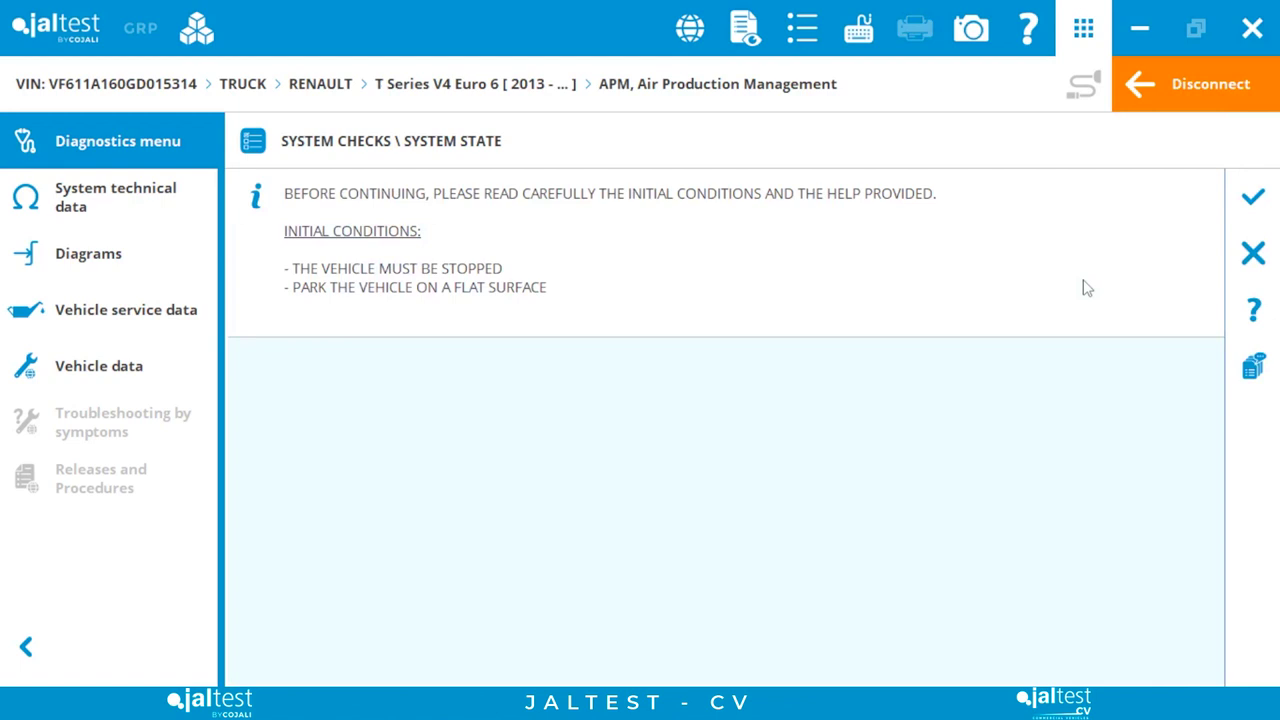
left_click(1256, 215)
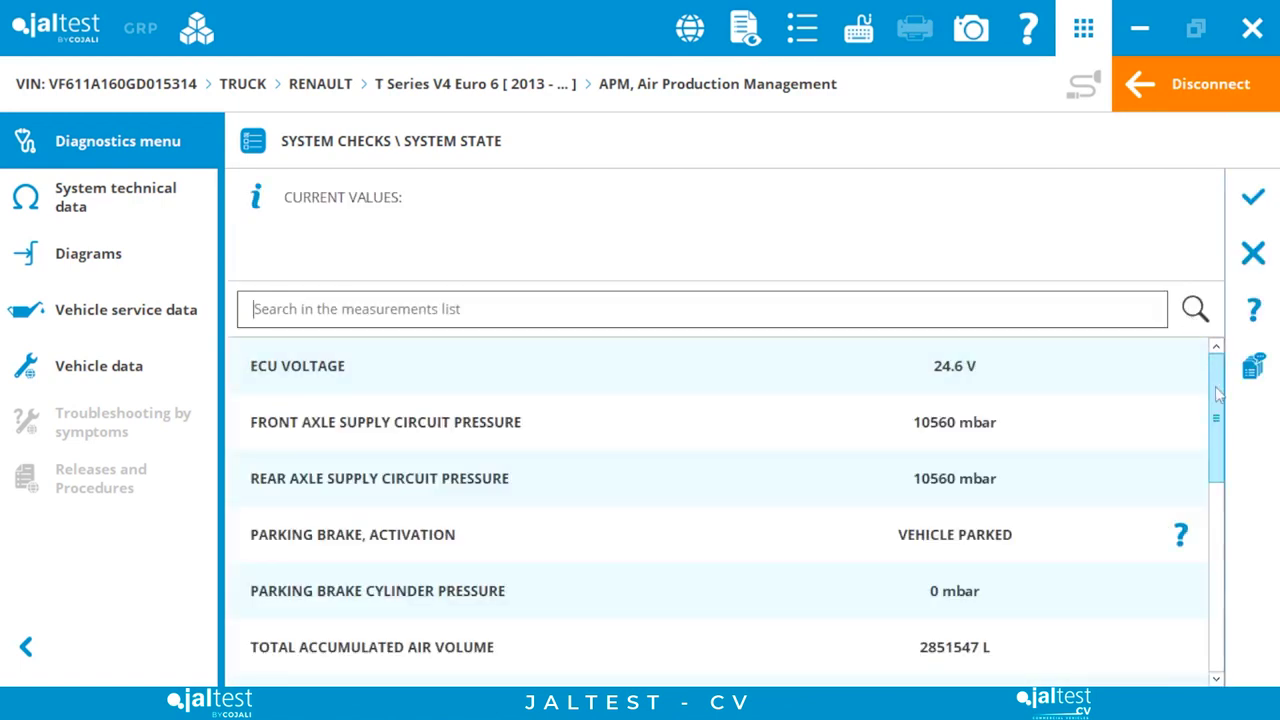
left_click_drag(1218, 395, 1222, 593)
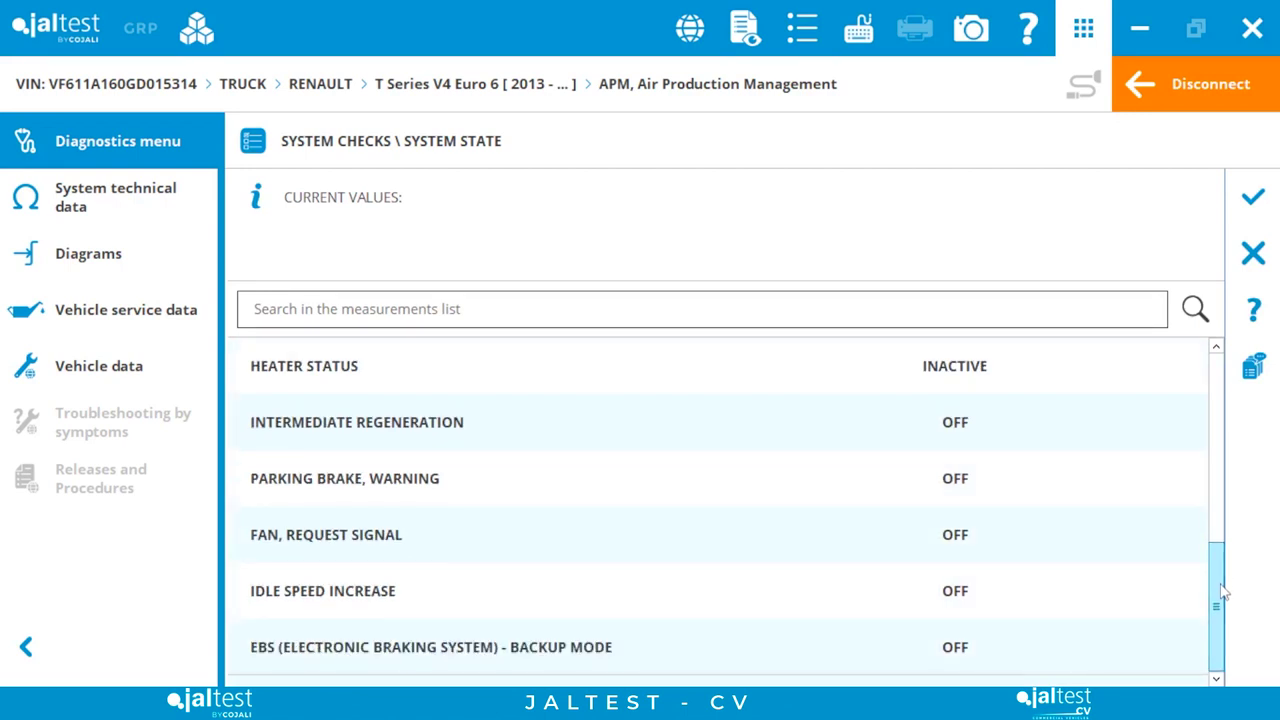
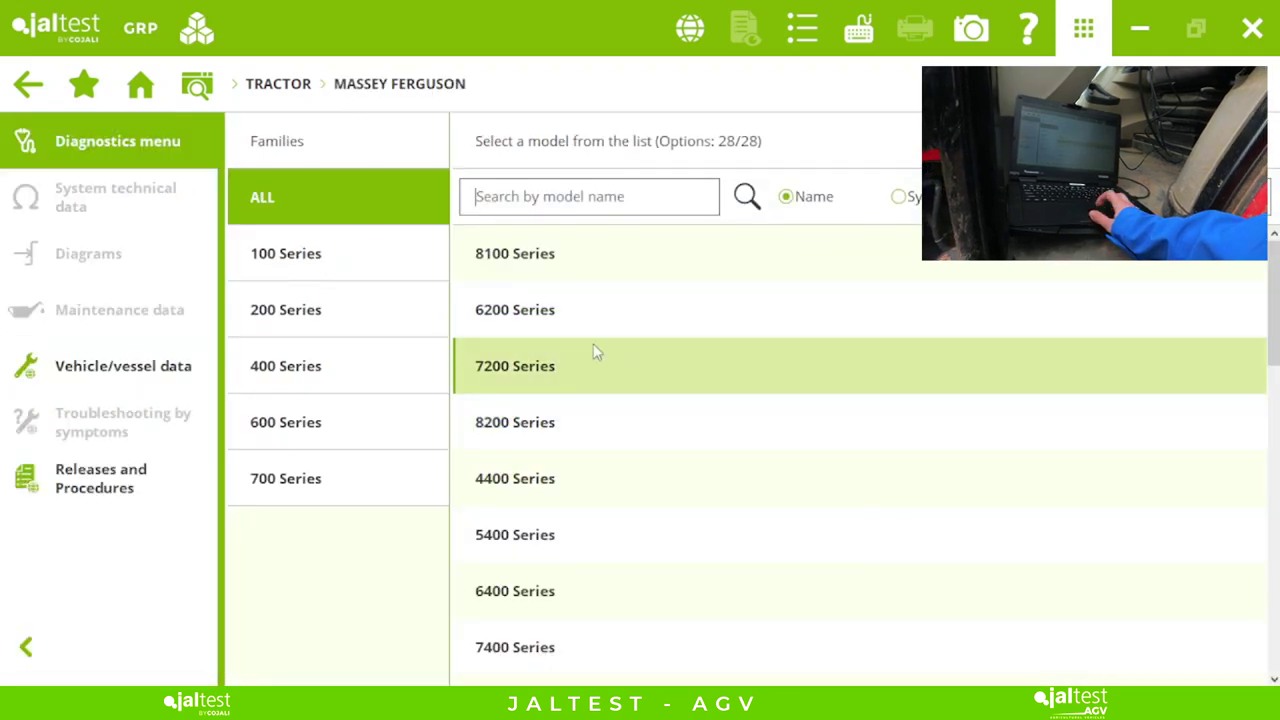
- Choose the 5700 Dyna-4 Series (Global) from the 700 Series family and connect to its Autotronic 5 - Dyna 4 transmission system
left_click(353, 481)
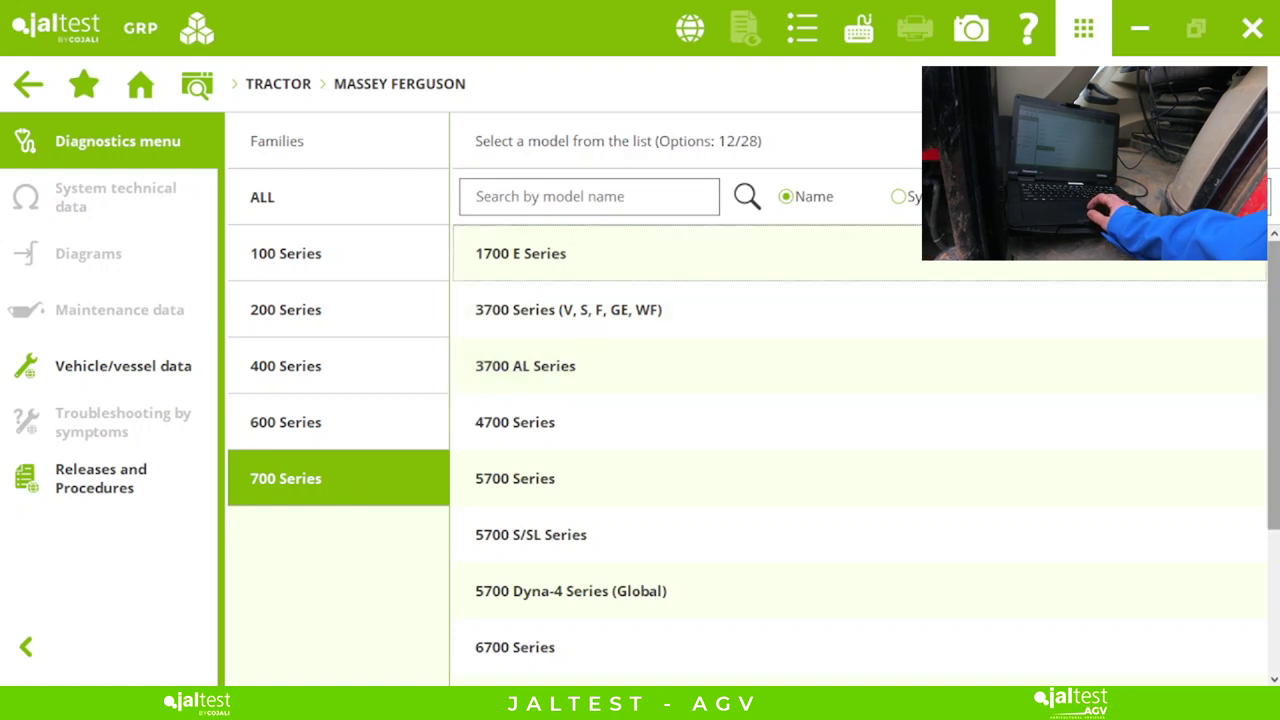
scroll(860, 450, "down", 2)
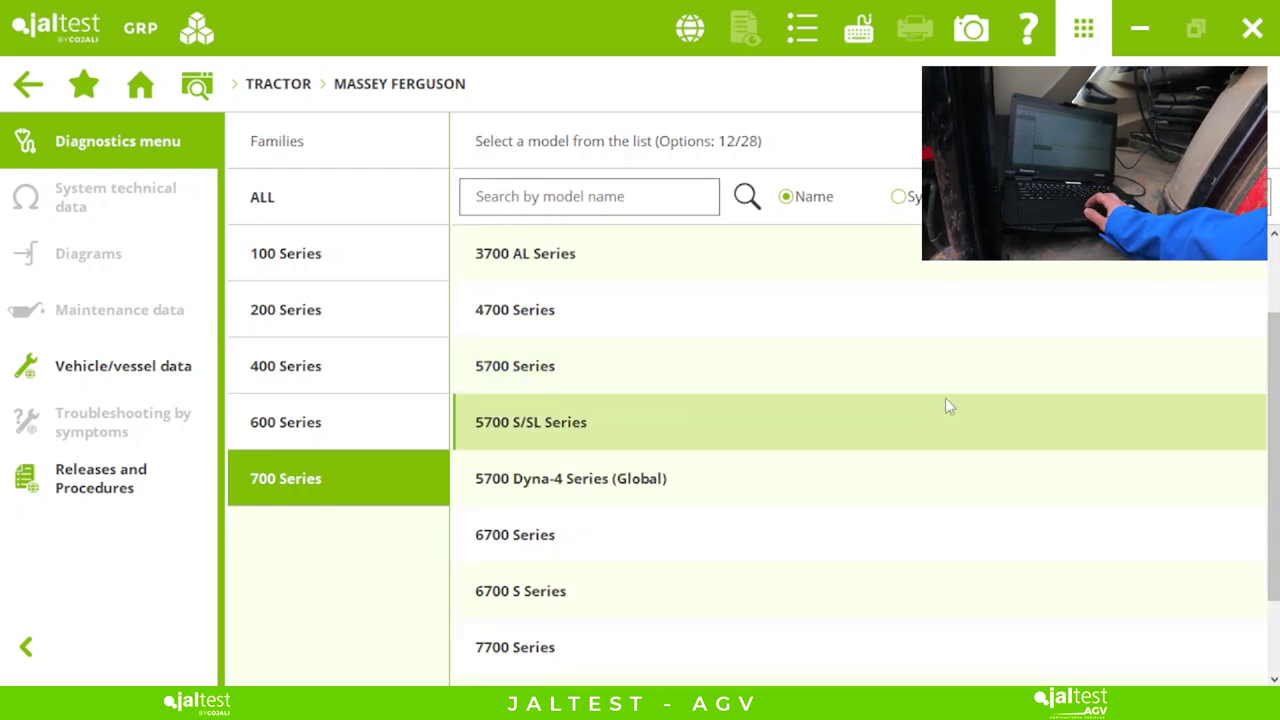
left_click(794, 485)
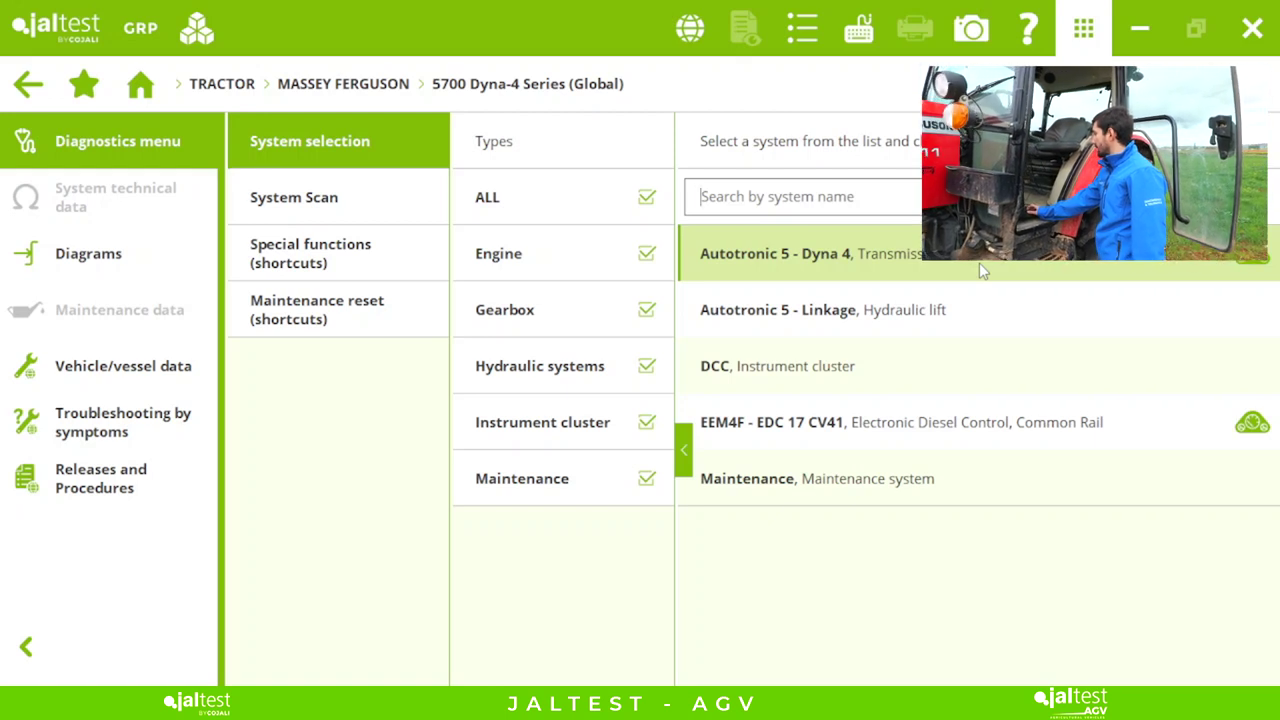
left_click(884, 257)
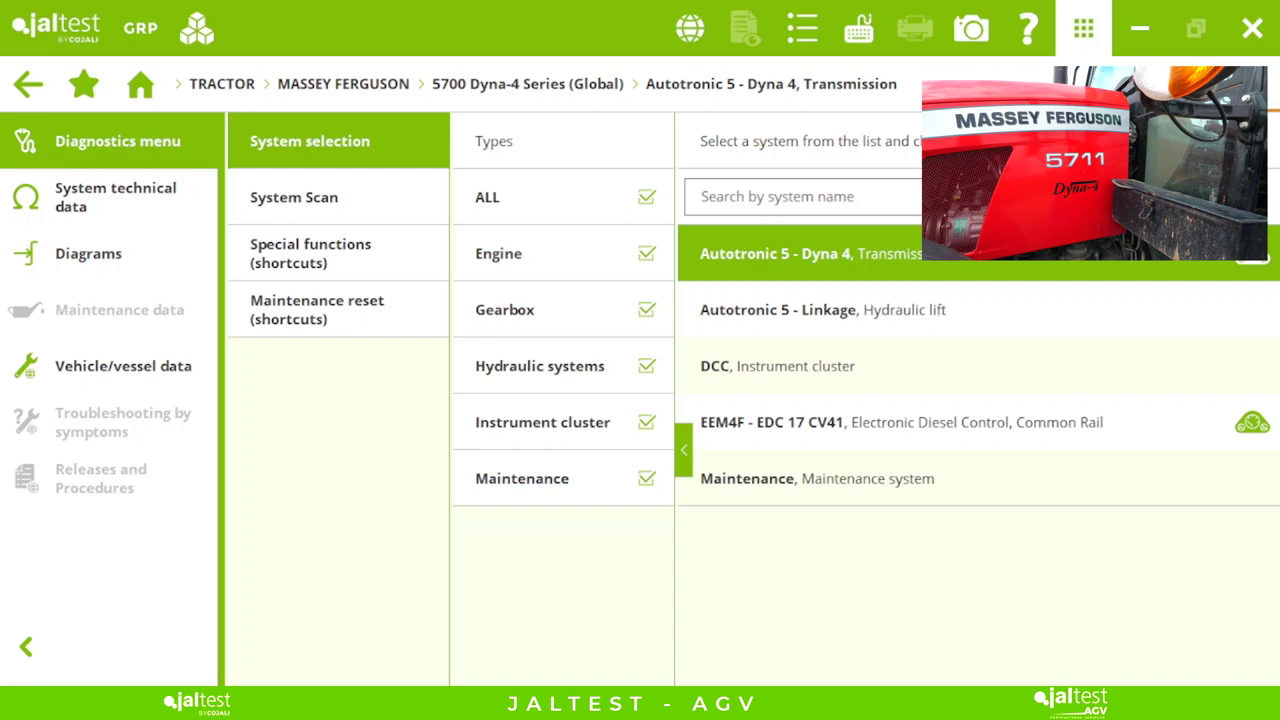
left_click(884, 257)
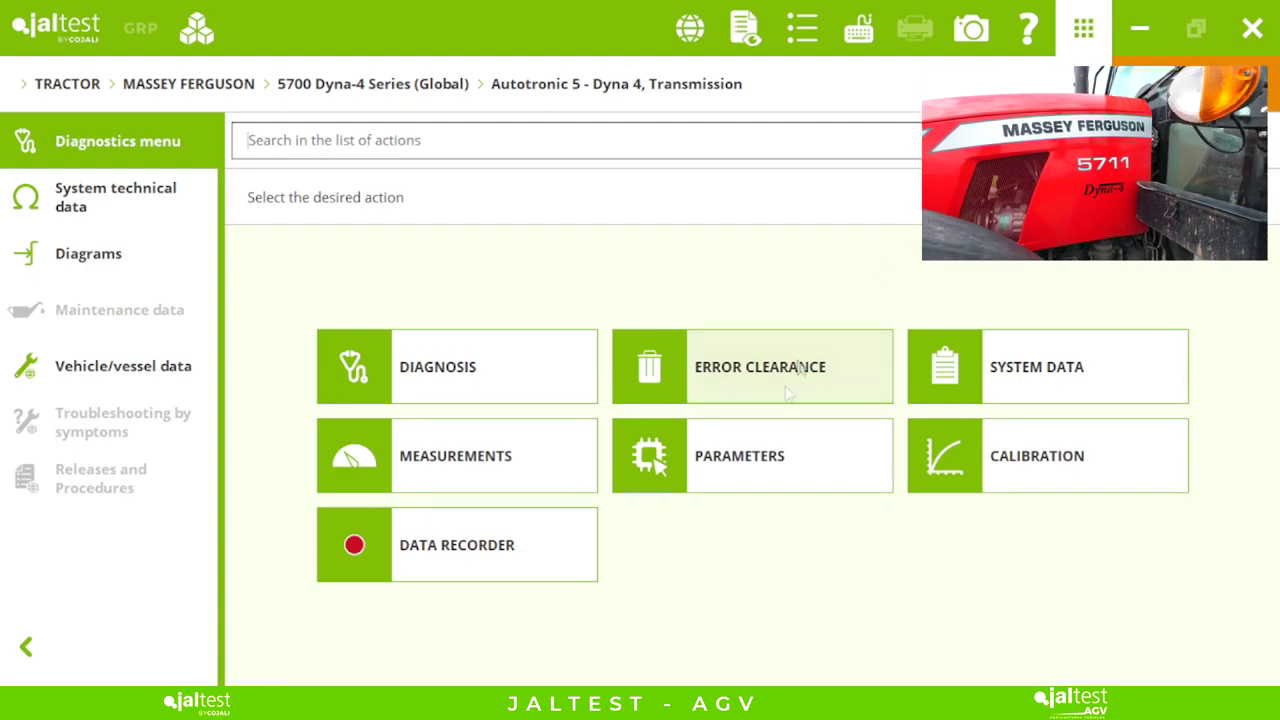
- Start Modify Parameters for the transmission system, accepting the Expert Mode terms and conditions of use
left_click(786, 440)
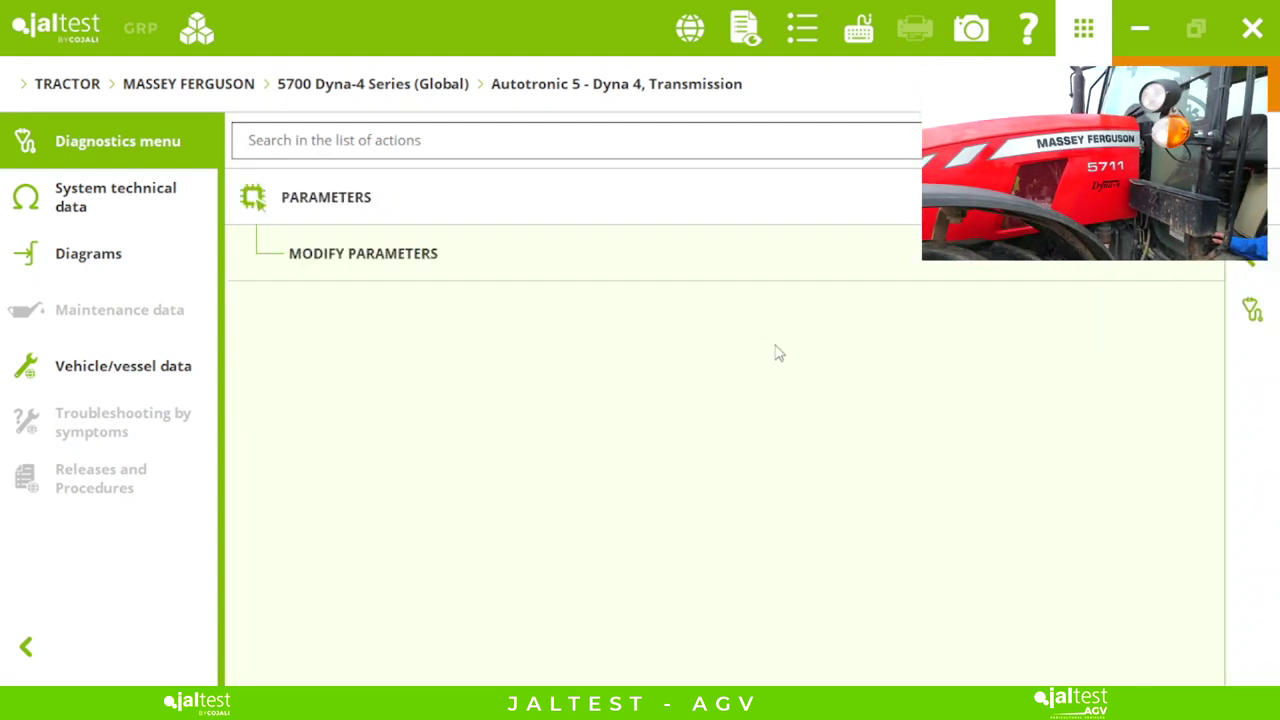
left_click(737, 268)
left_click(745, 447)
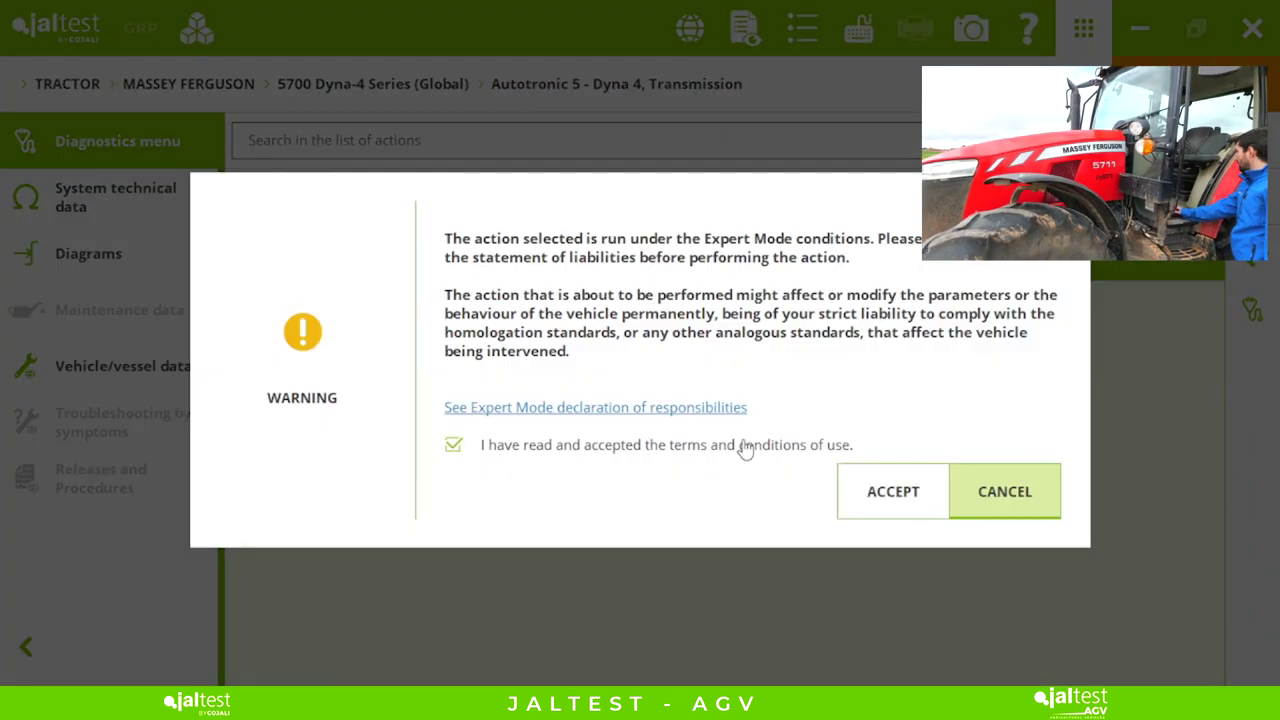
left_click(883, 491)
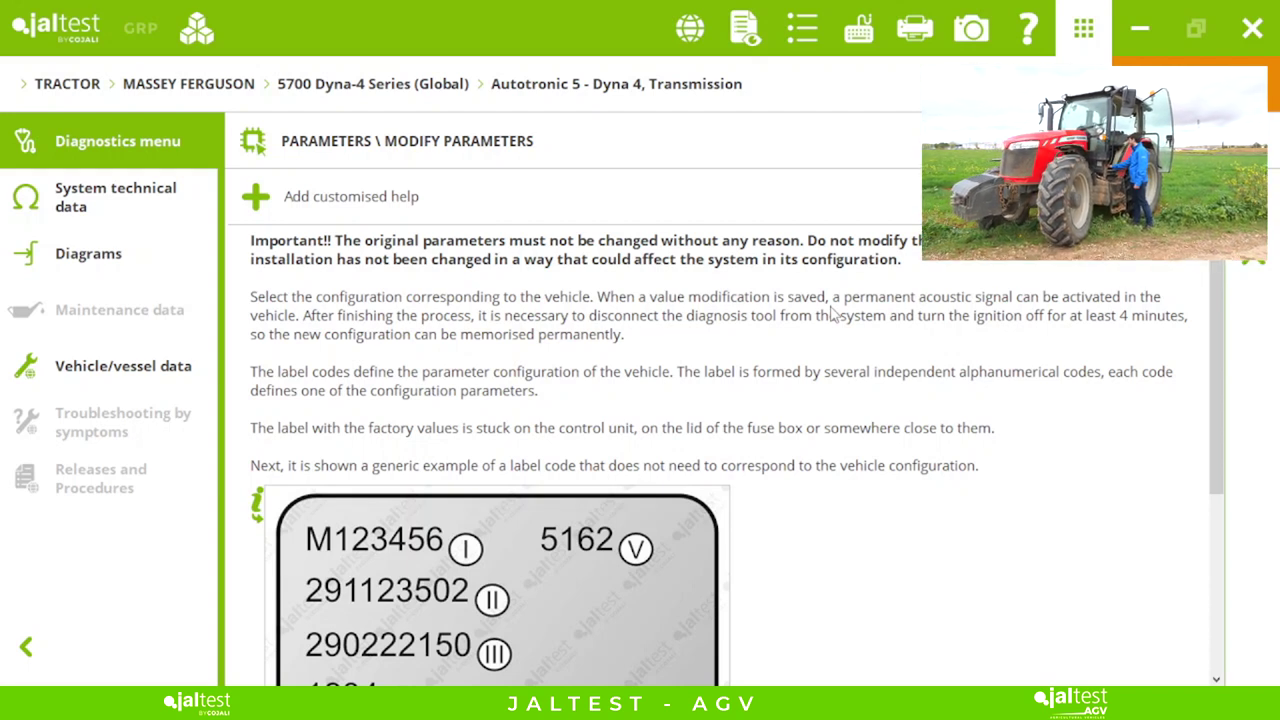
- Read the Modify Parameters help with its label code example, continue, and accept the initial conditions
scroll(1213, 287, "down", 1)
scroll(1213, 287, "up", 1)
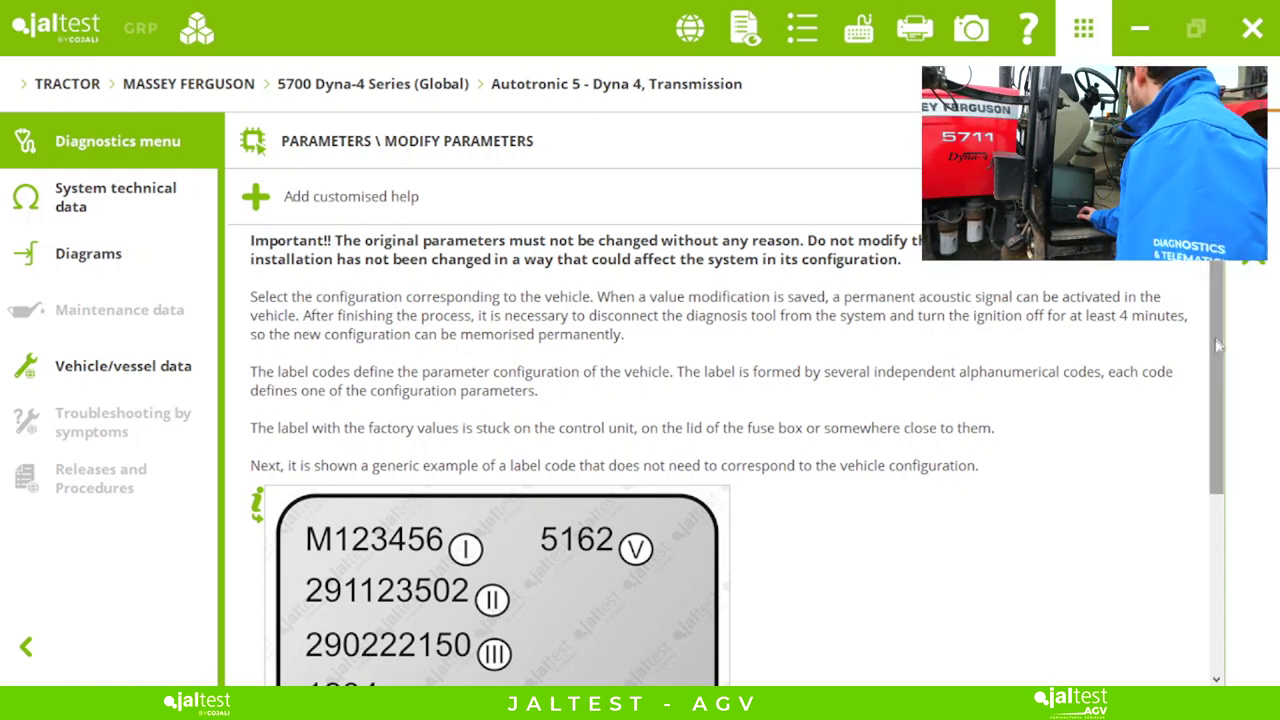
scroll(1235, 408, "down", 2)
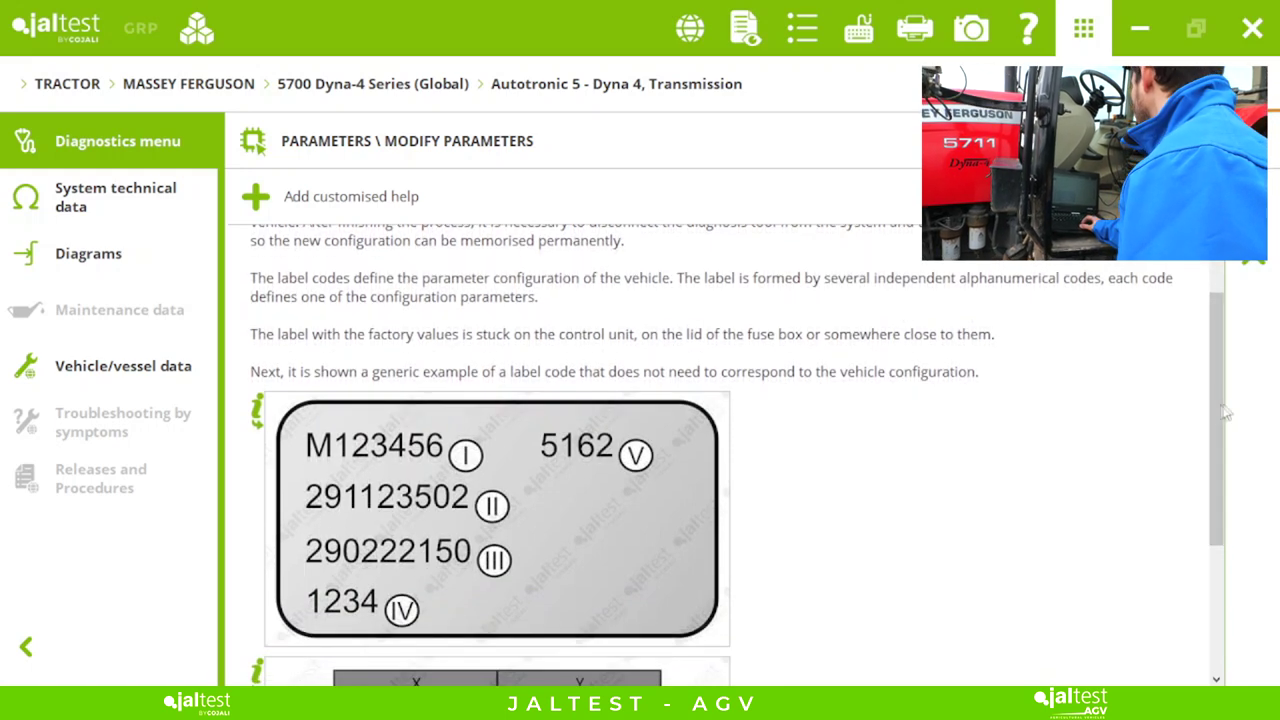
scroll(1230, 420, "down", 2)
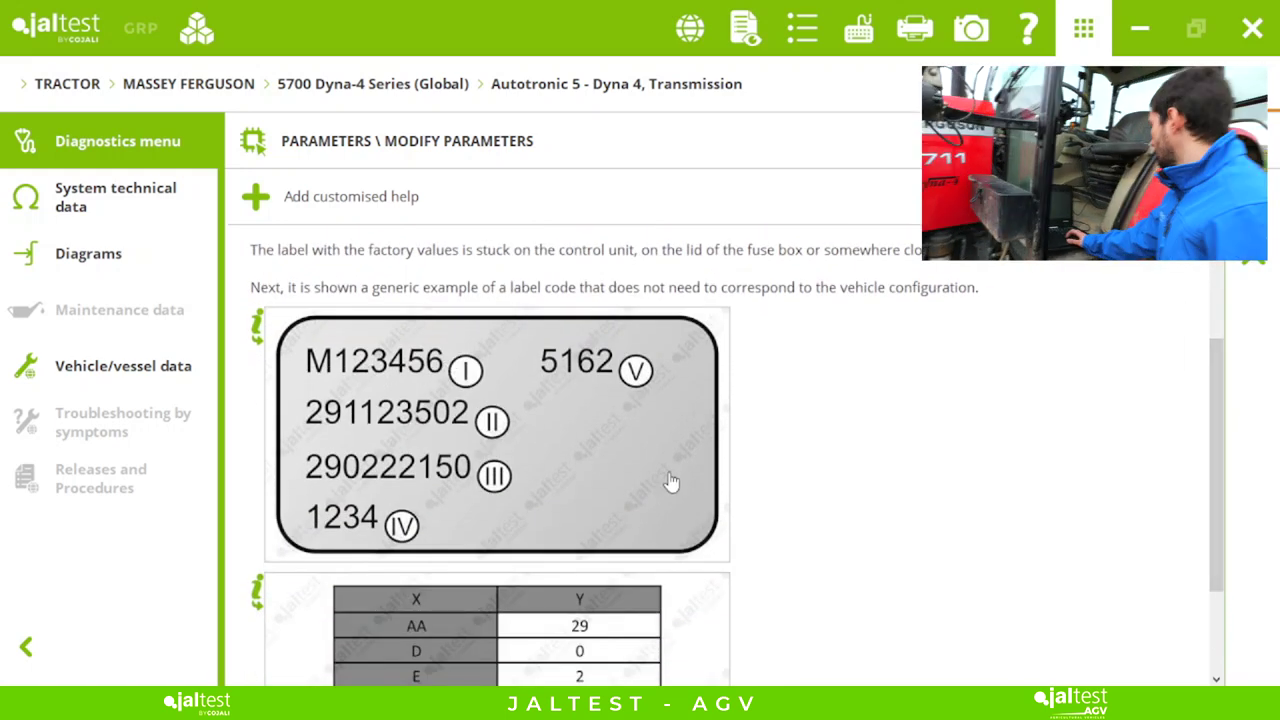
scroll(1220, 379, "up", 5)
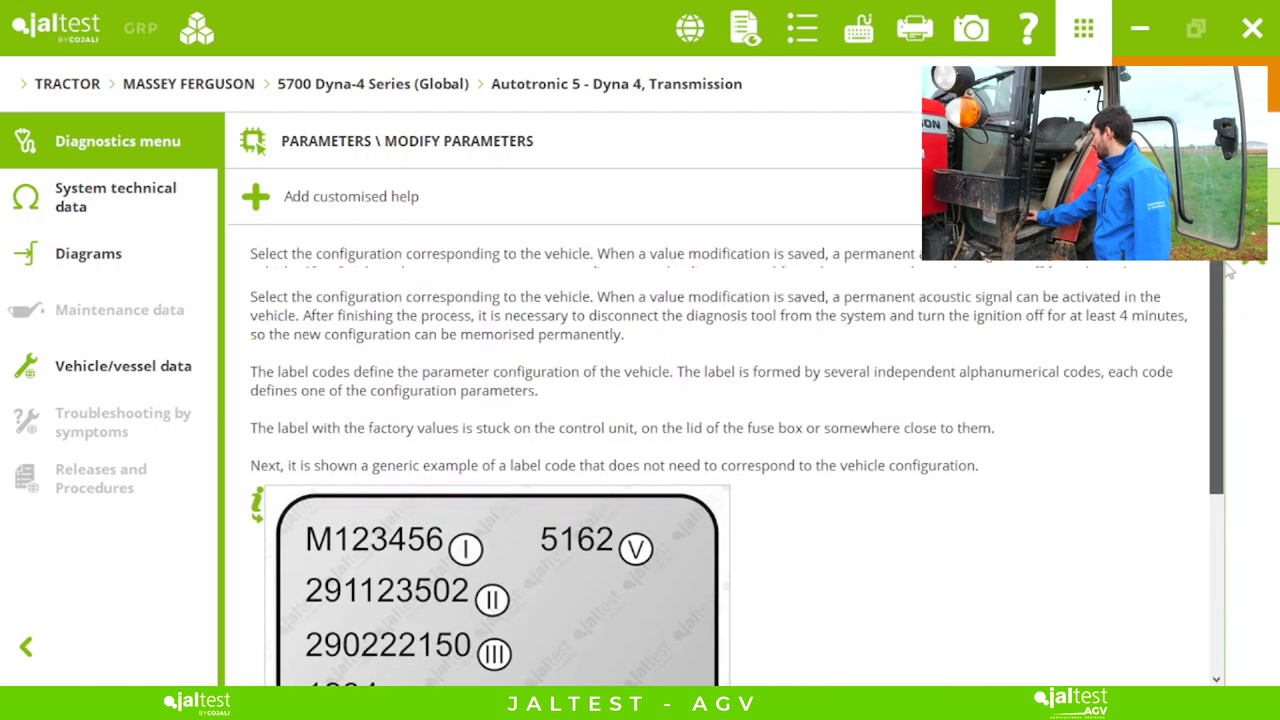
left_click(1272, 205)
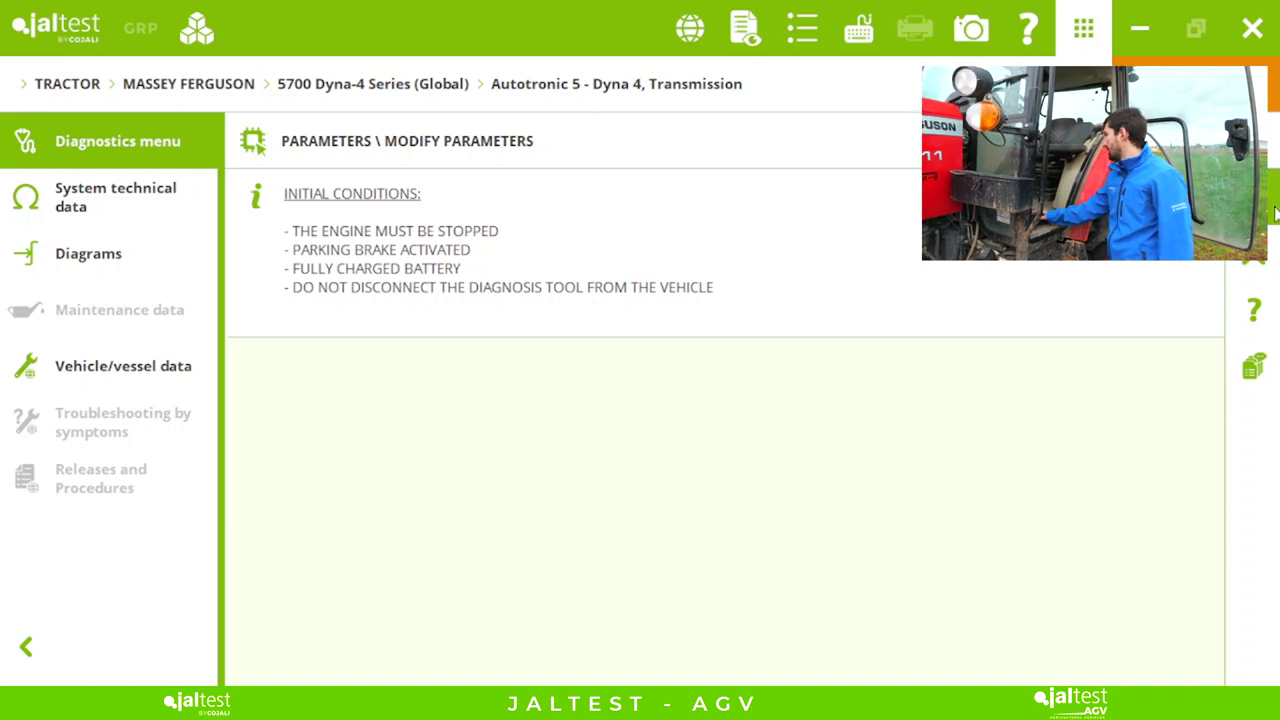
left_click(1274, 211)
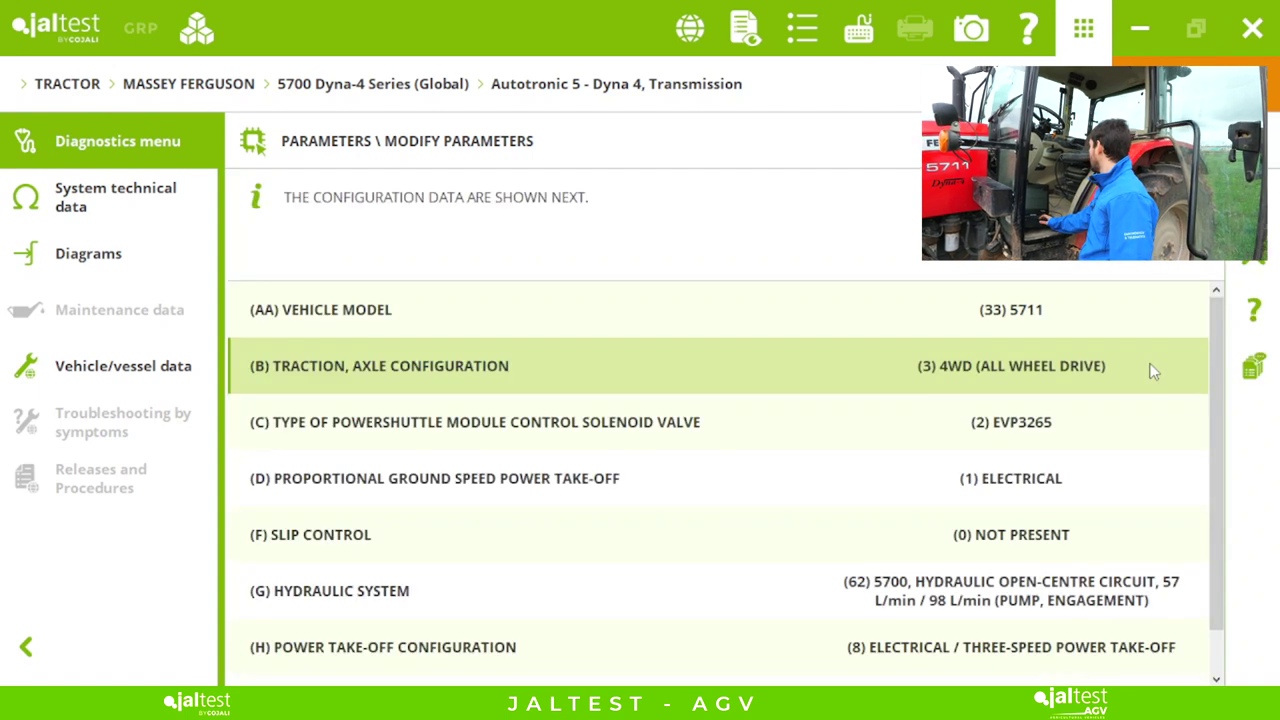
- Review the tractor's configuration data, continue to the editable configuration list, and check the available vehicle model options
left_click(1200, 354)
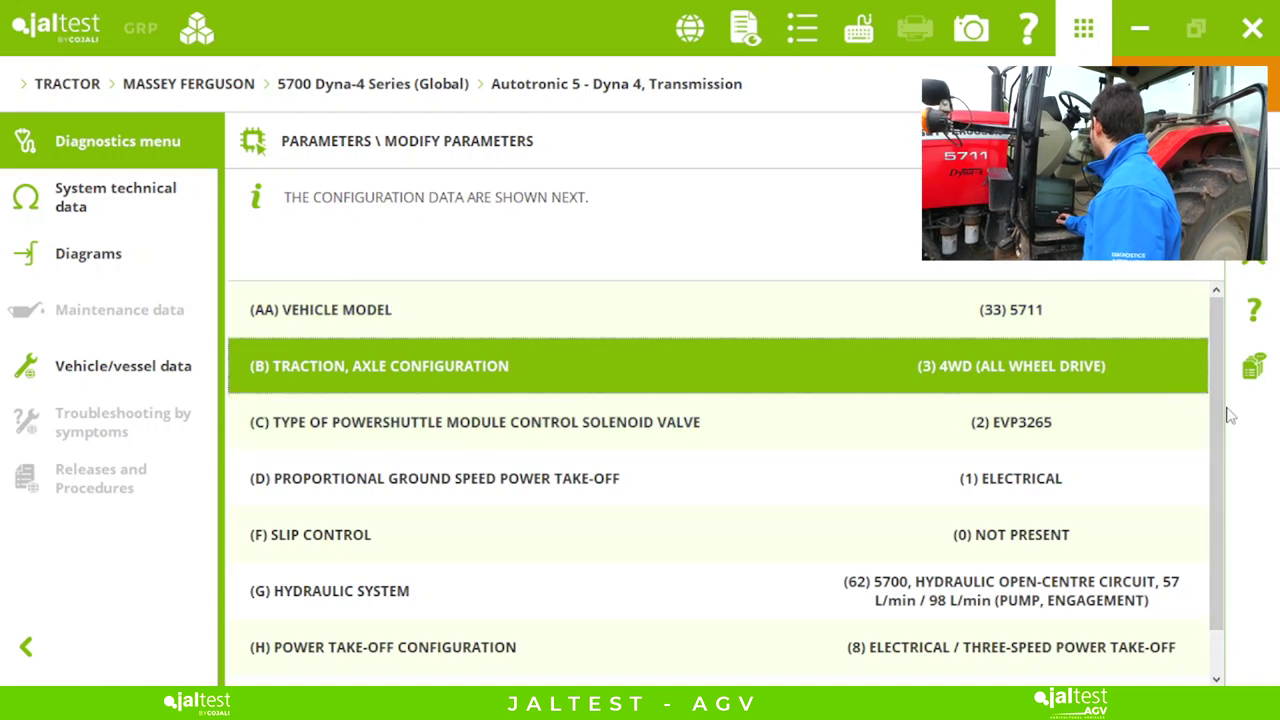
scroll(1214, 380, "down", 1)
scroll(1213, 362, "up", 1)
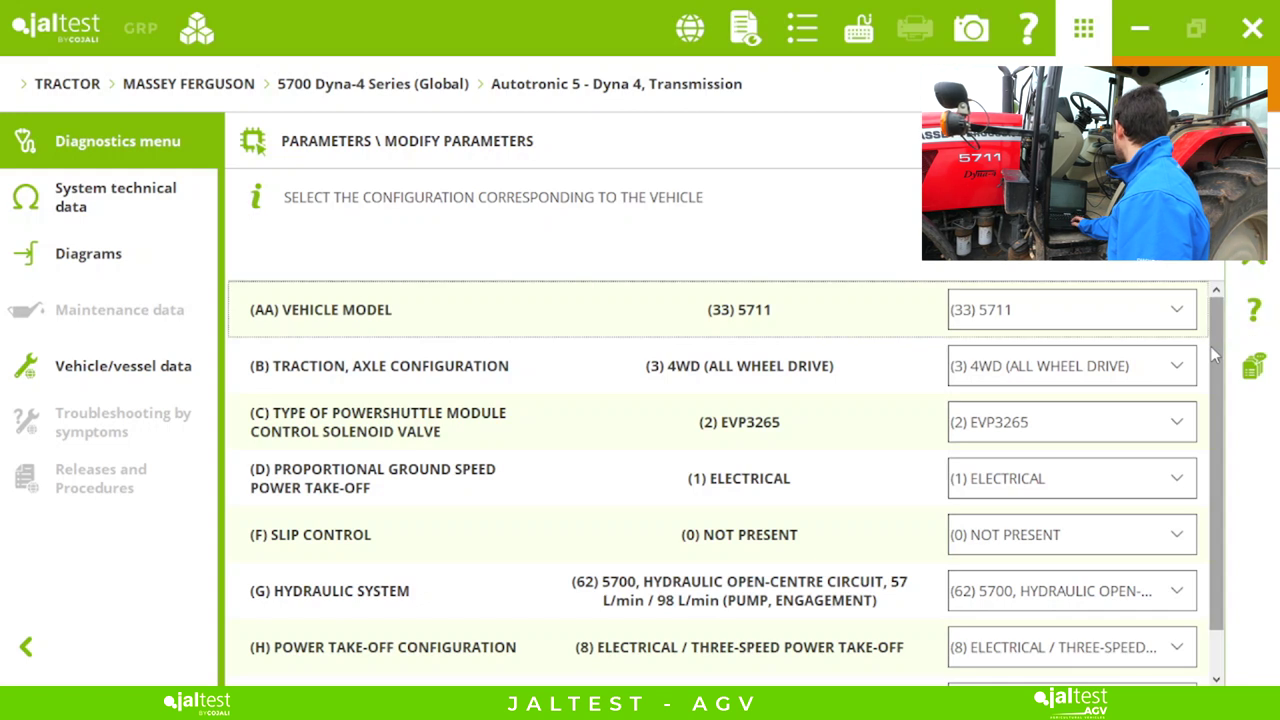
scroll(1214, 355, "down", 1)
scroll(1214, 318, "up", 1)
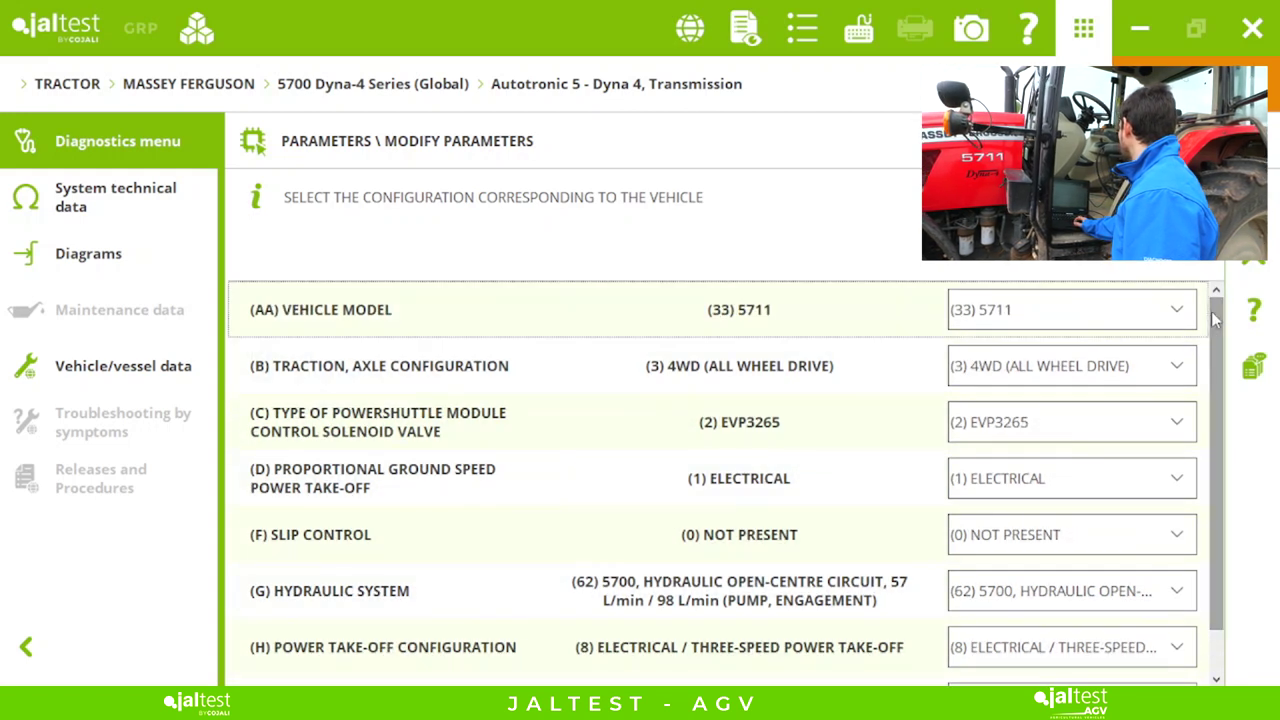
left_click(1175, 312)
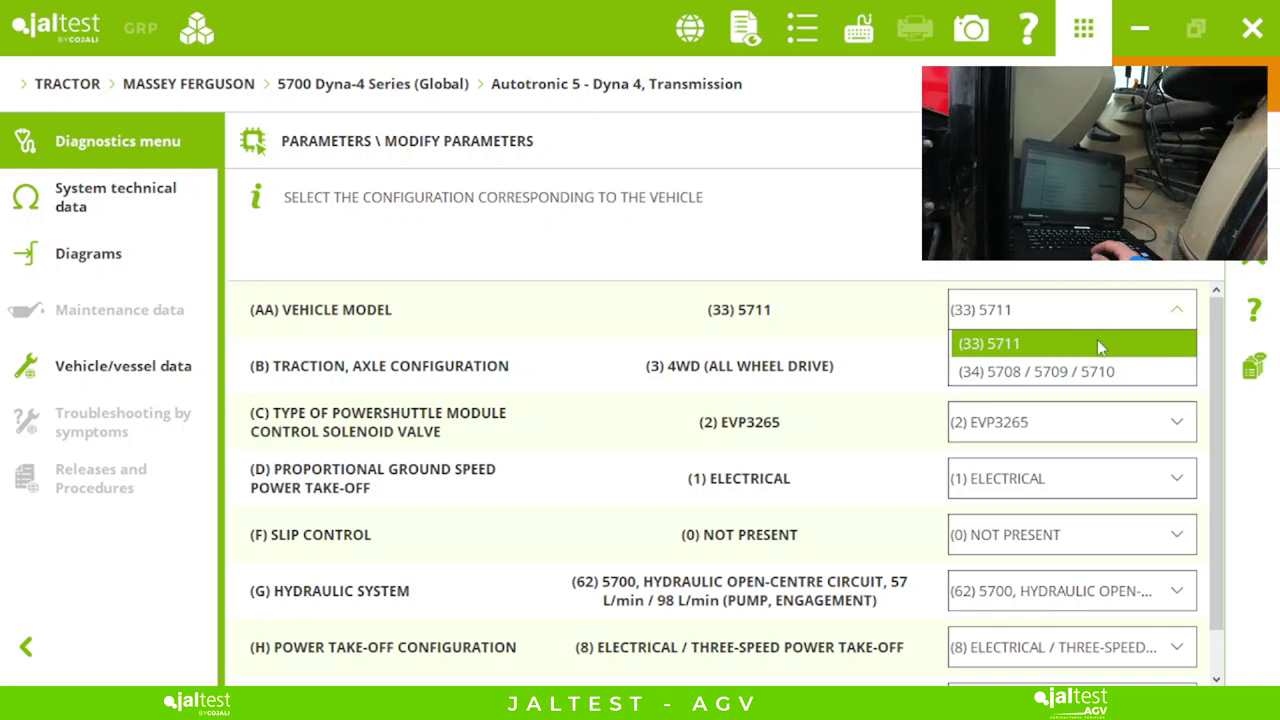
scroll(1218, 477, "down", 1)
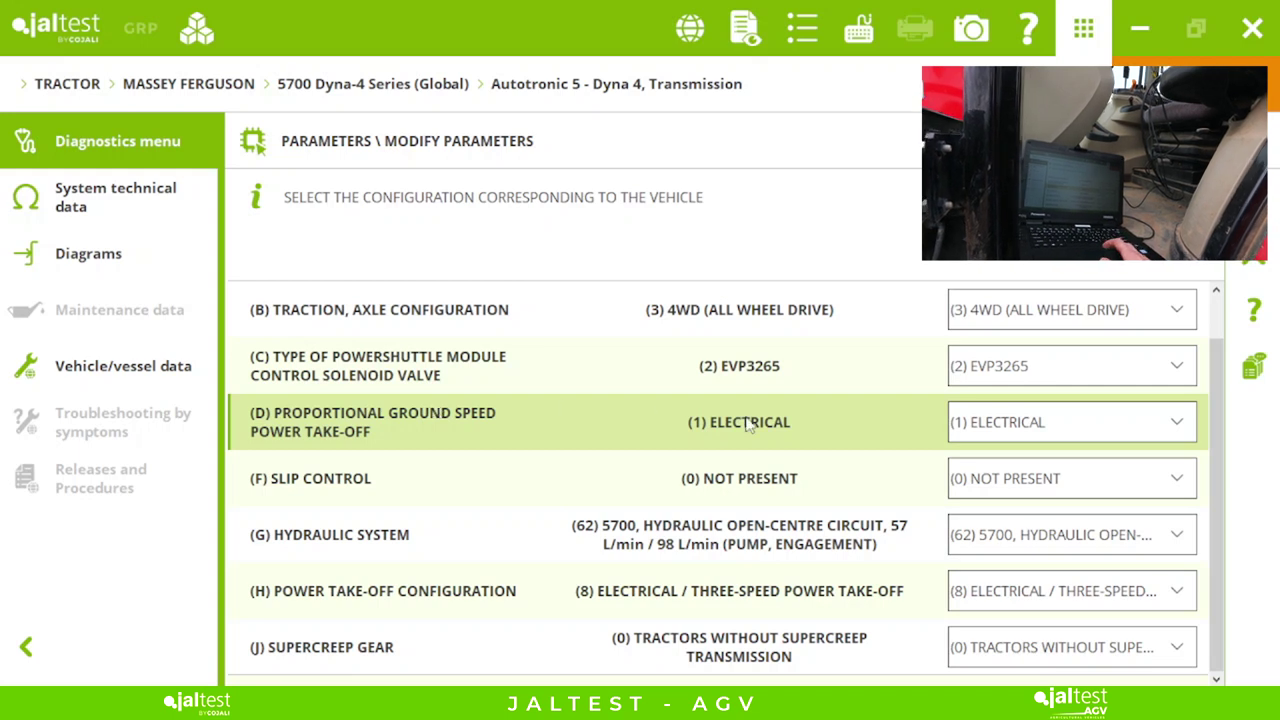
- Set the proportional ground speed power take-off to (0) Mechanic, and check it in the new configuration data
left_click(1055, 423)
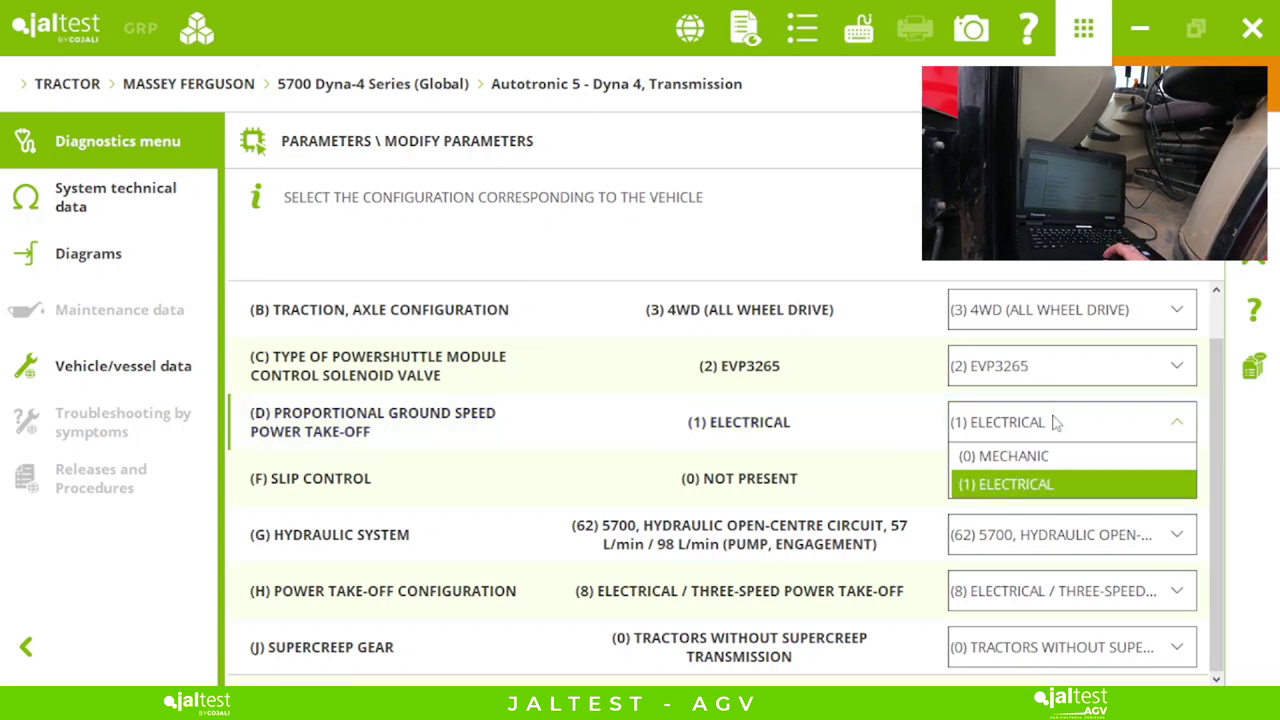
left_click(1047, 457)
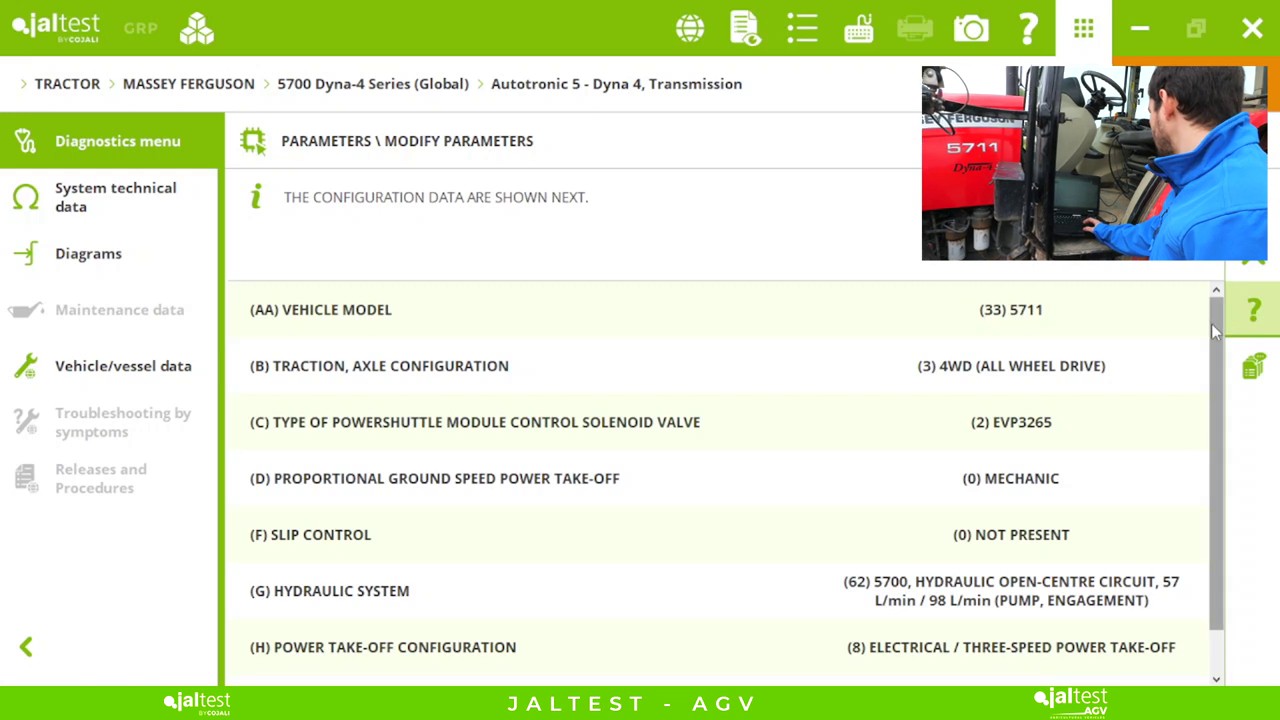
scroll(1199, 410, "down", 1)
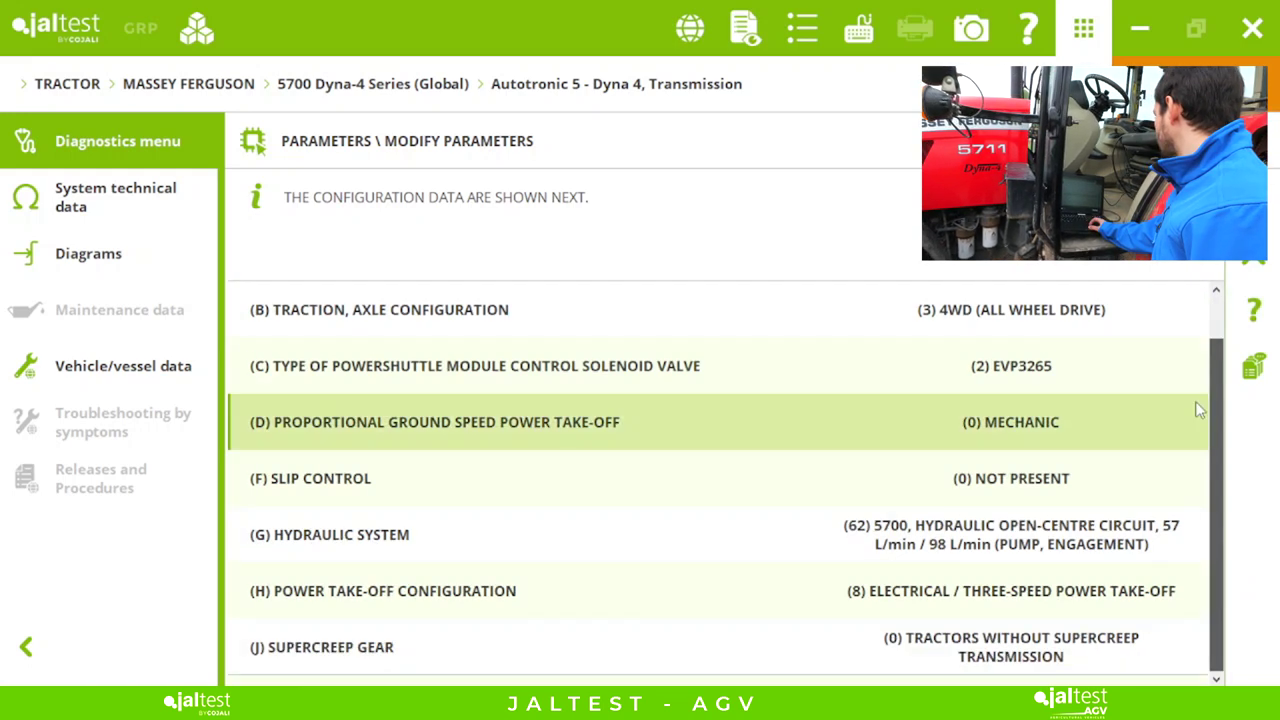
left_click(1080, 424)
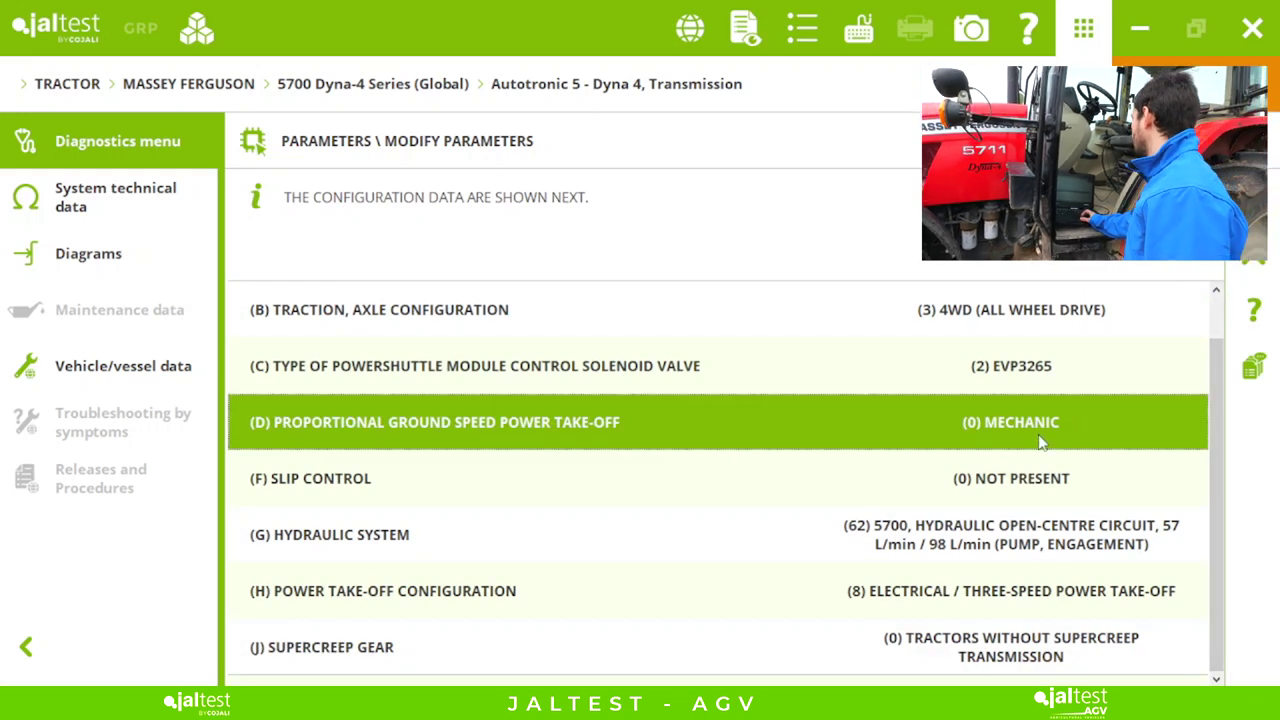
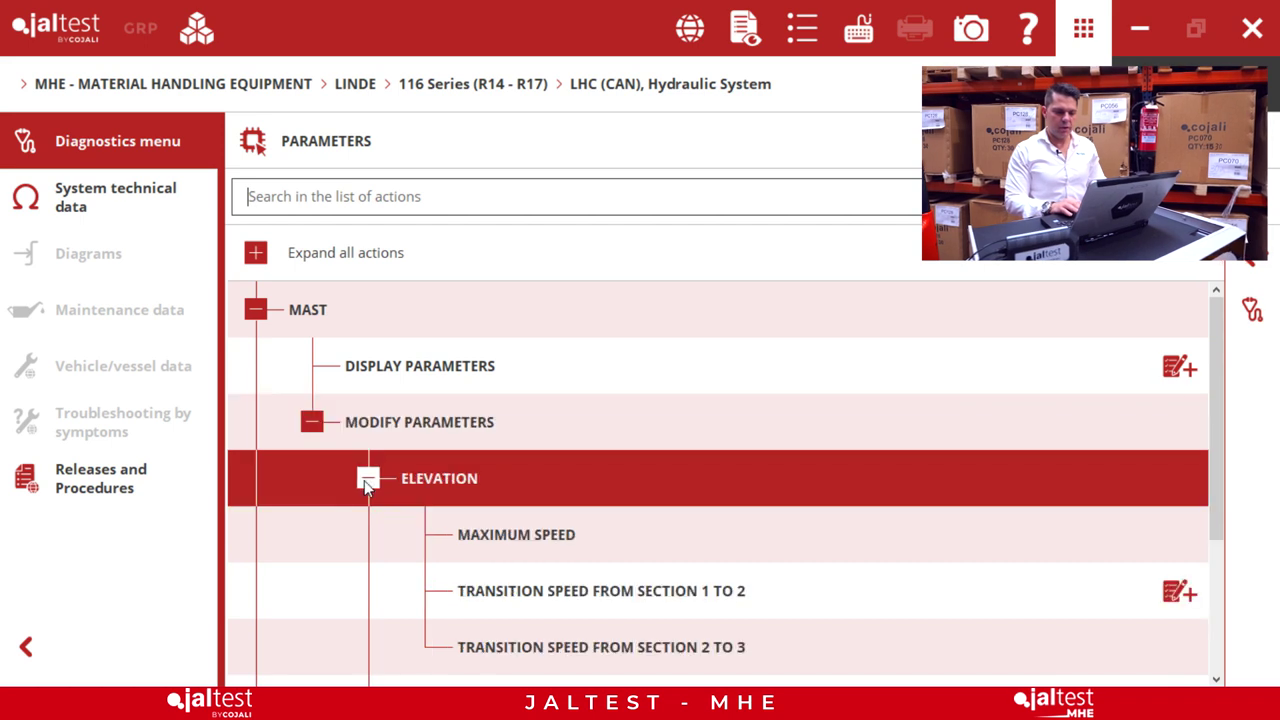
- Lower the mast's elevation transition speed from section 1 to 2 to 20 %, finish the process, and return to the parameters list
left_click_drag(1216, 438, 1215, 572)
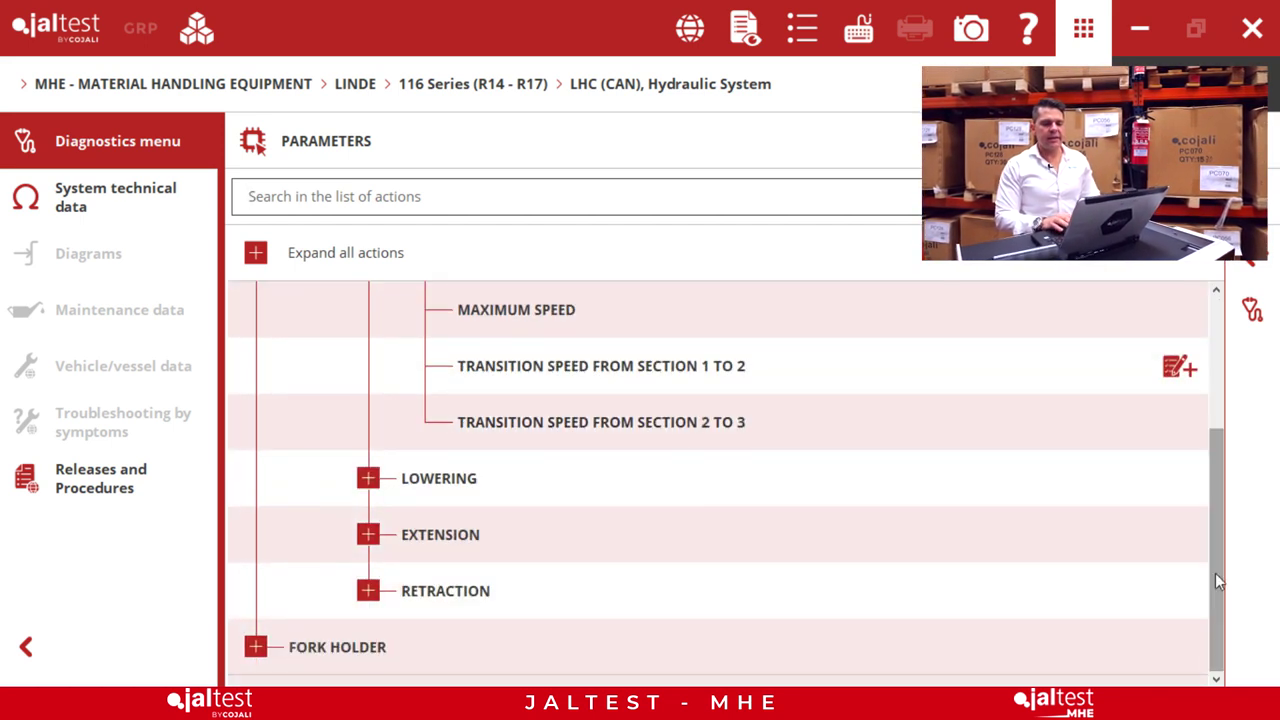
left_click(566, 388)
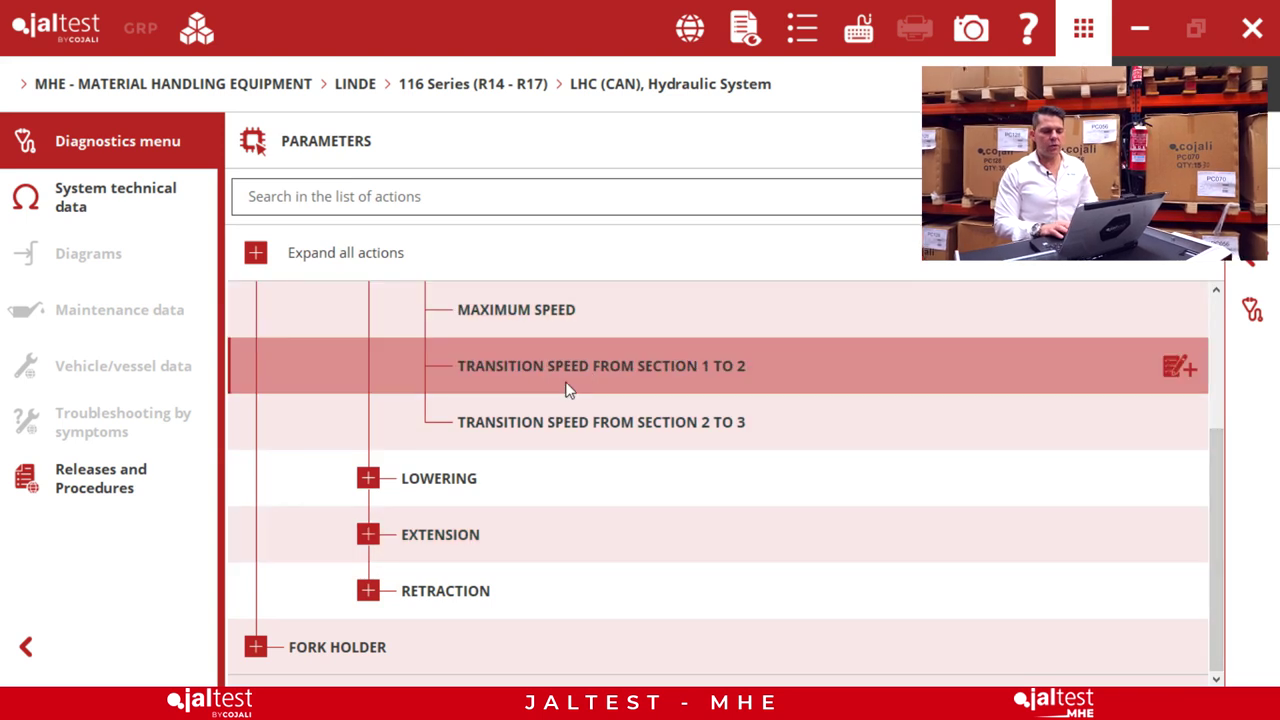
left_click(528, 388)
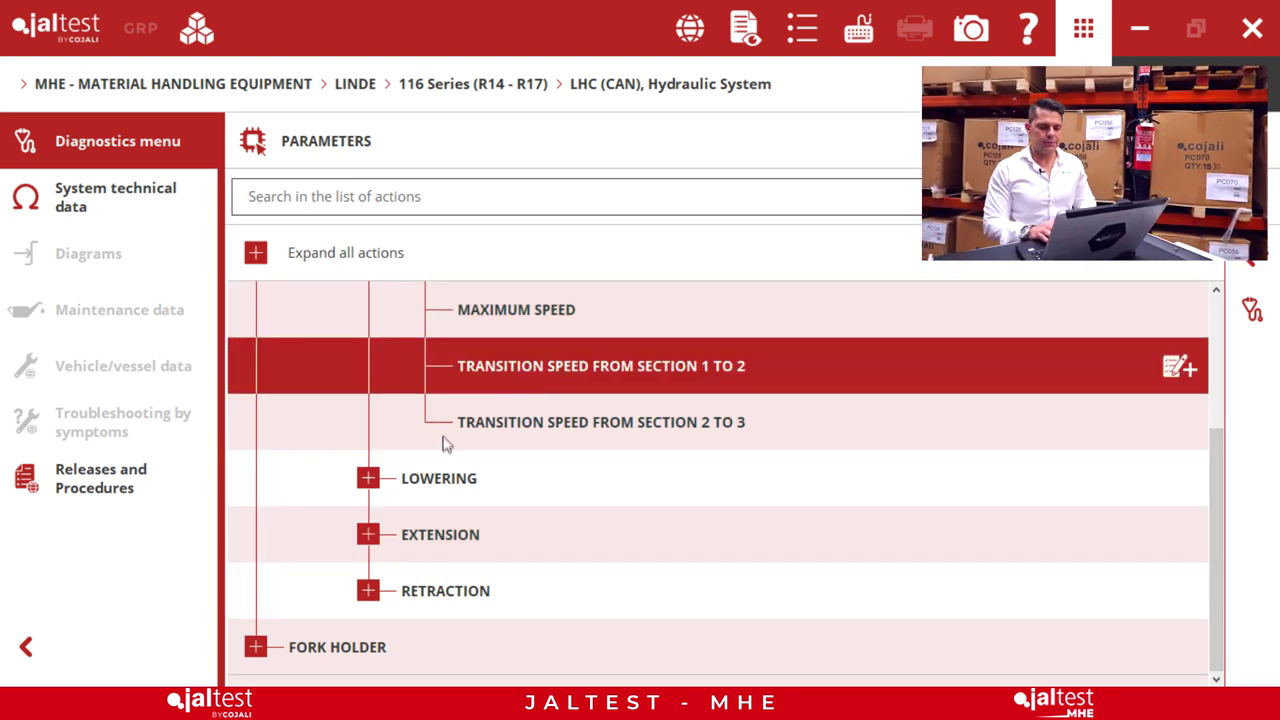
left_click(855, 497)
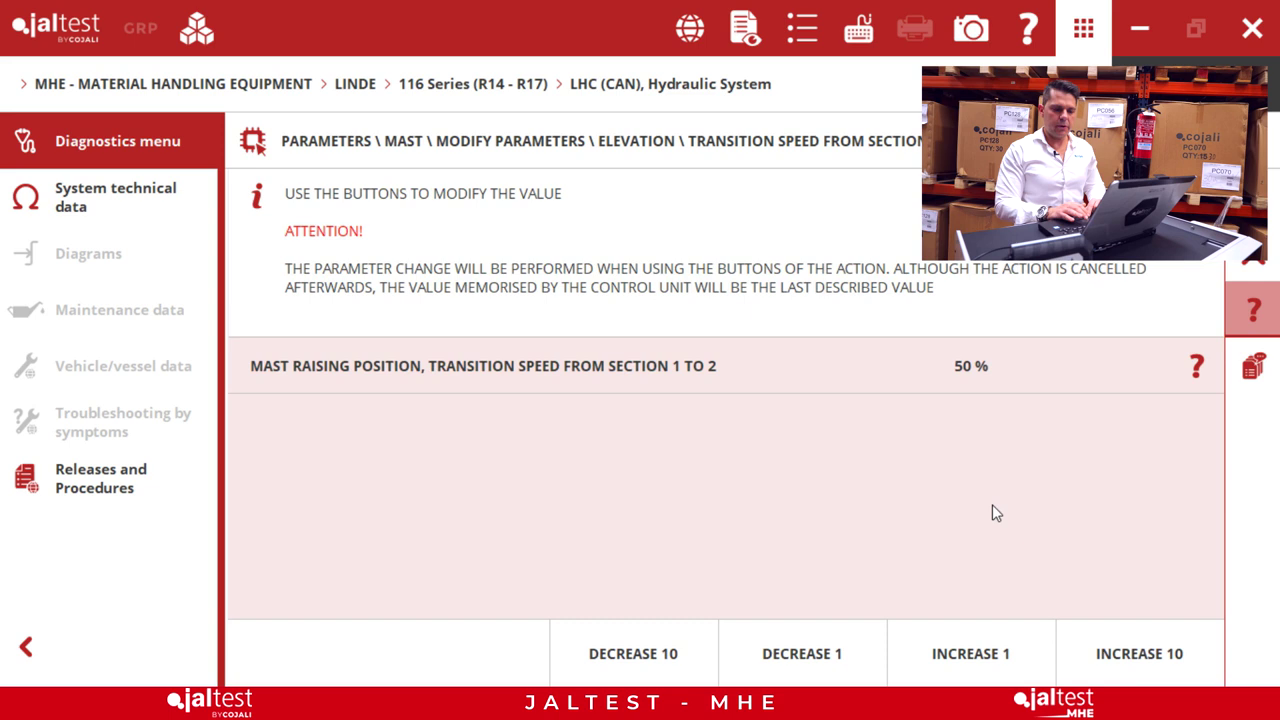
left_click(650, 676)
left_click(650, 671)
left_click(650, 665)
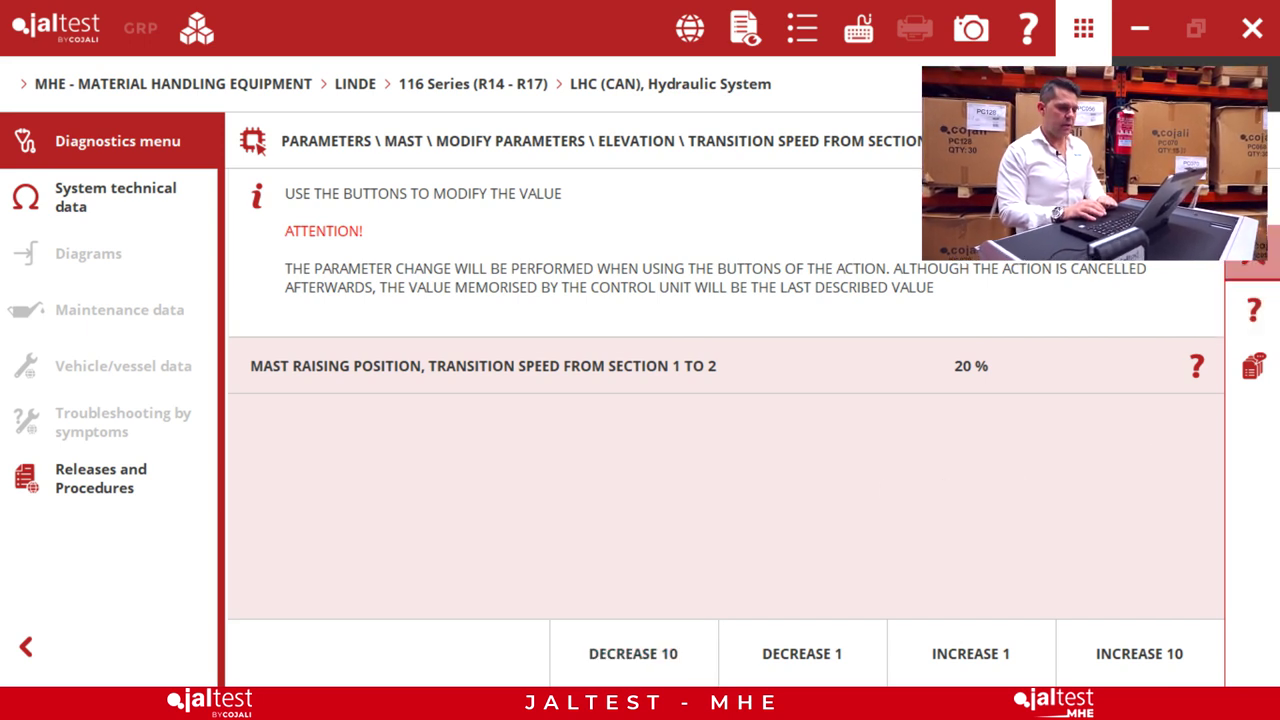
left_click(1254, 245)
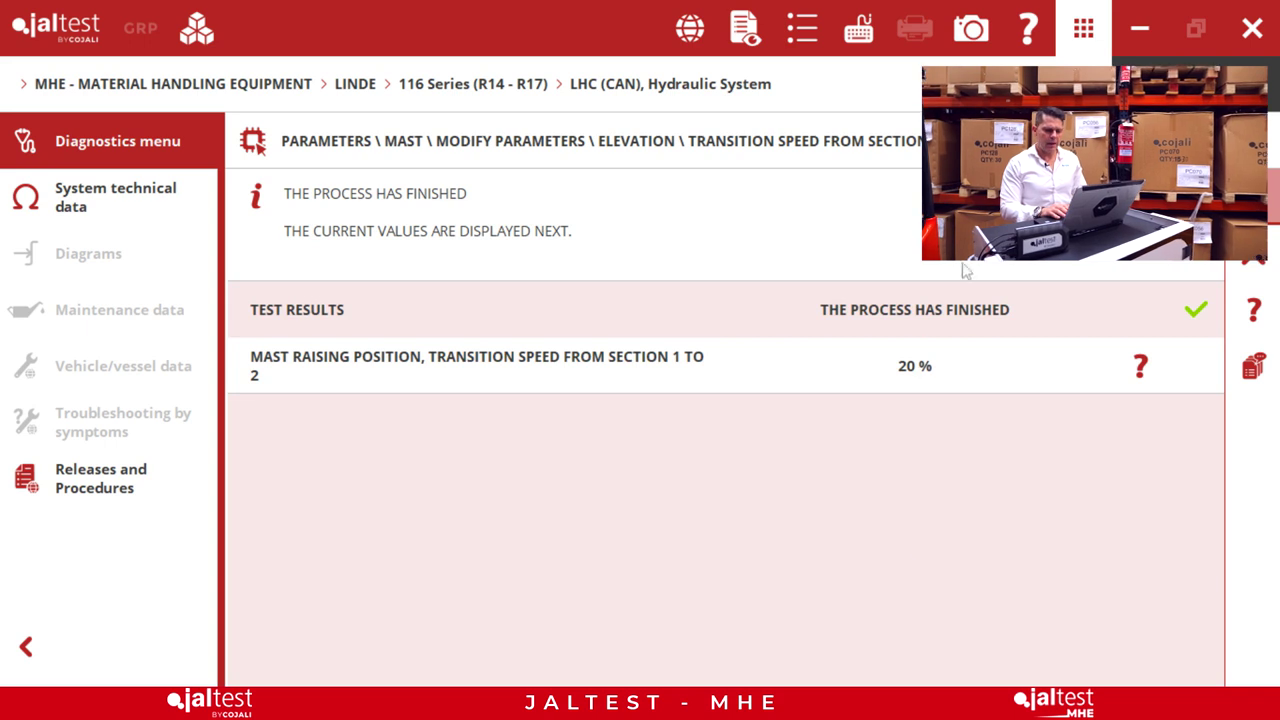
key("Escape")
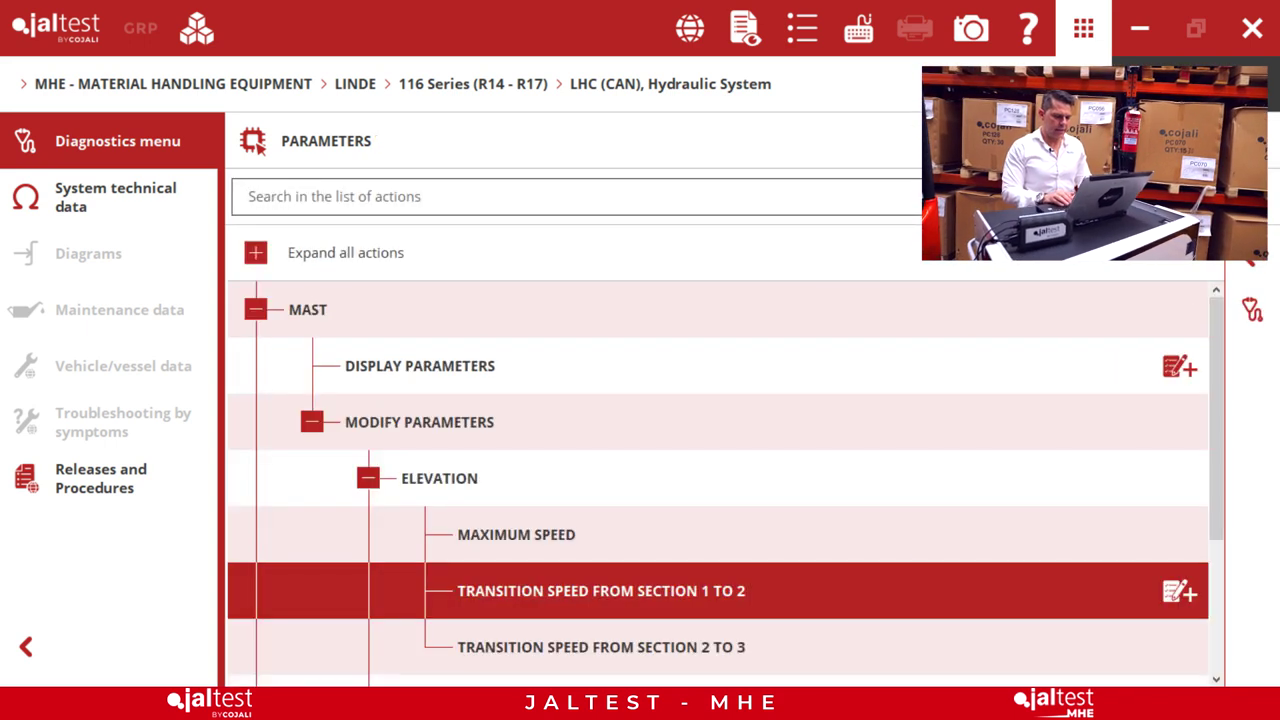
- Display the mast parameters, accepting the initial conditions, and return to the parameters list
left_click(465, 371)
double_click(465, 371)
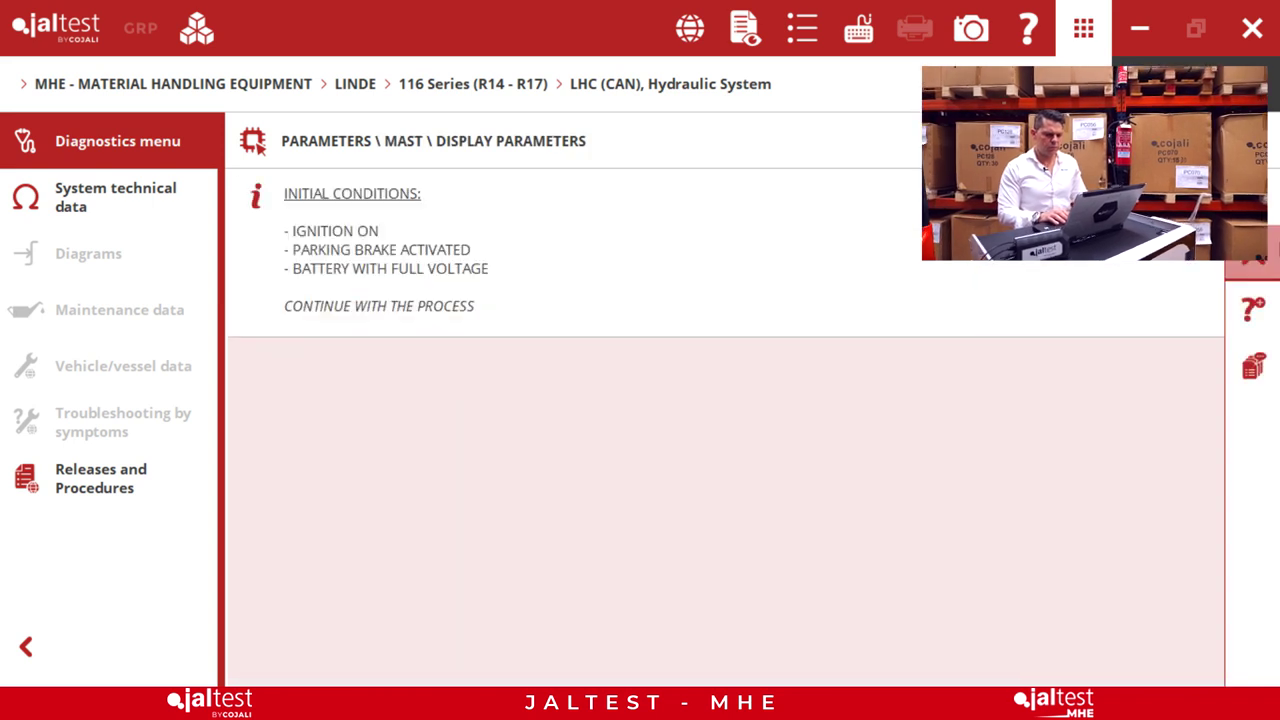
key("Return")
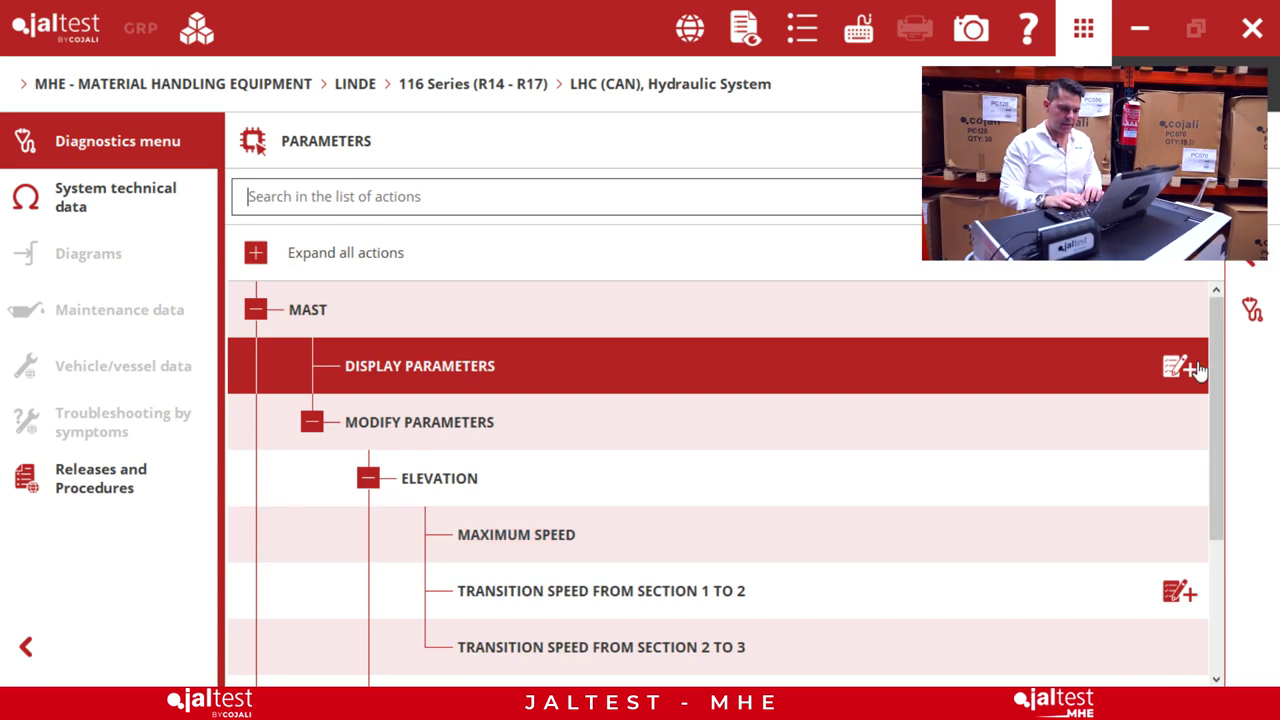
- Raise the mast's elevation transition speed from section 1 to 2 to 50 %, finish the process, and return to the parameters list
scroll(1207, 370, "down", 1)
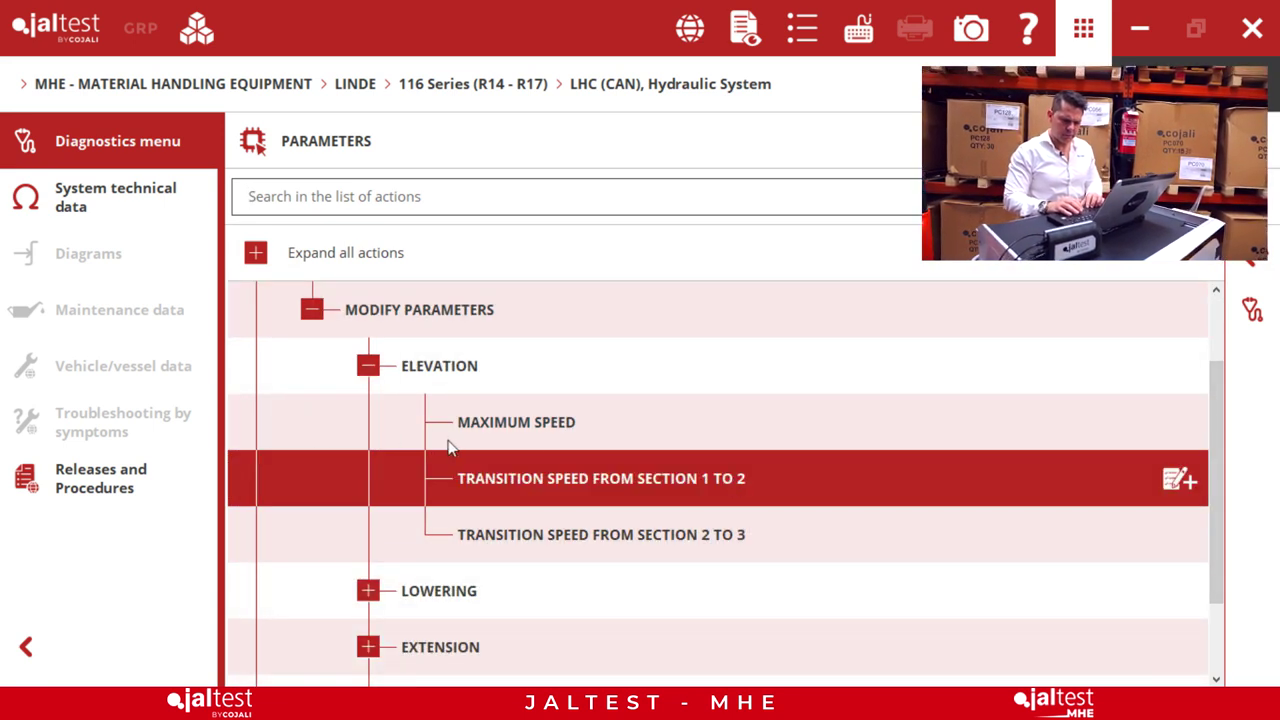
left_click(903, 497)
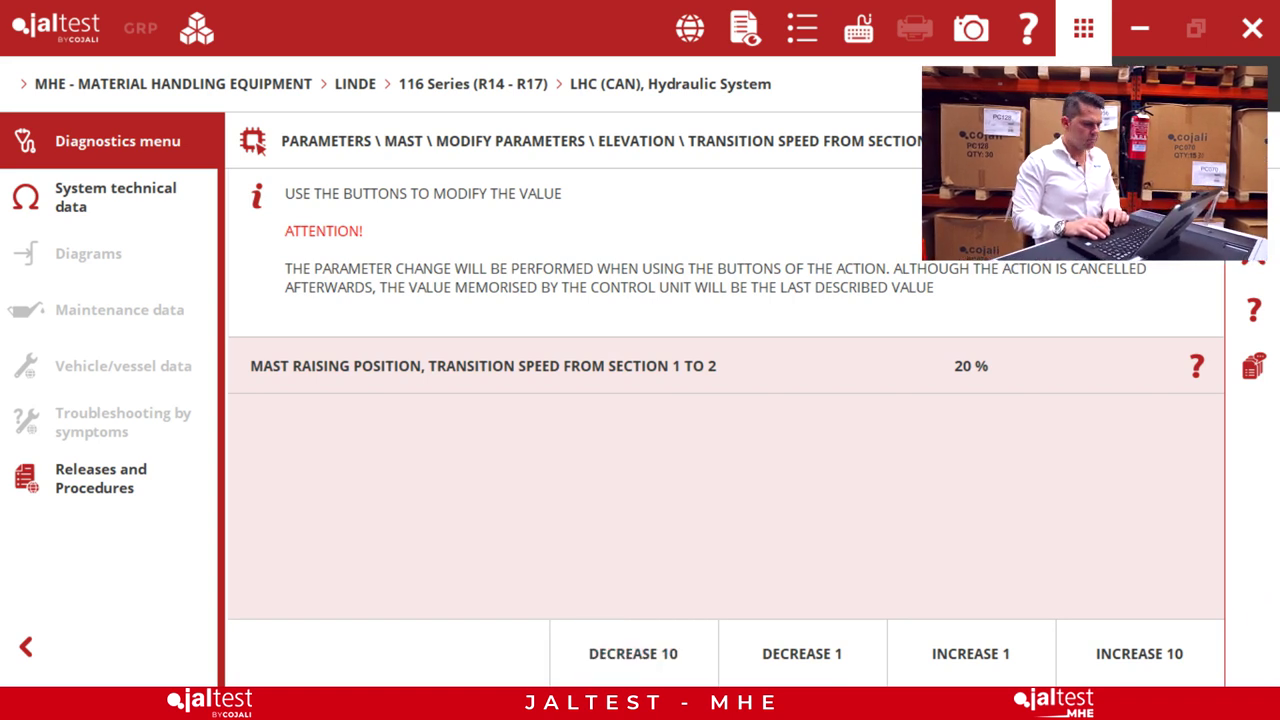
left_click(1134, 659)
left_click(1134, 659)
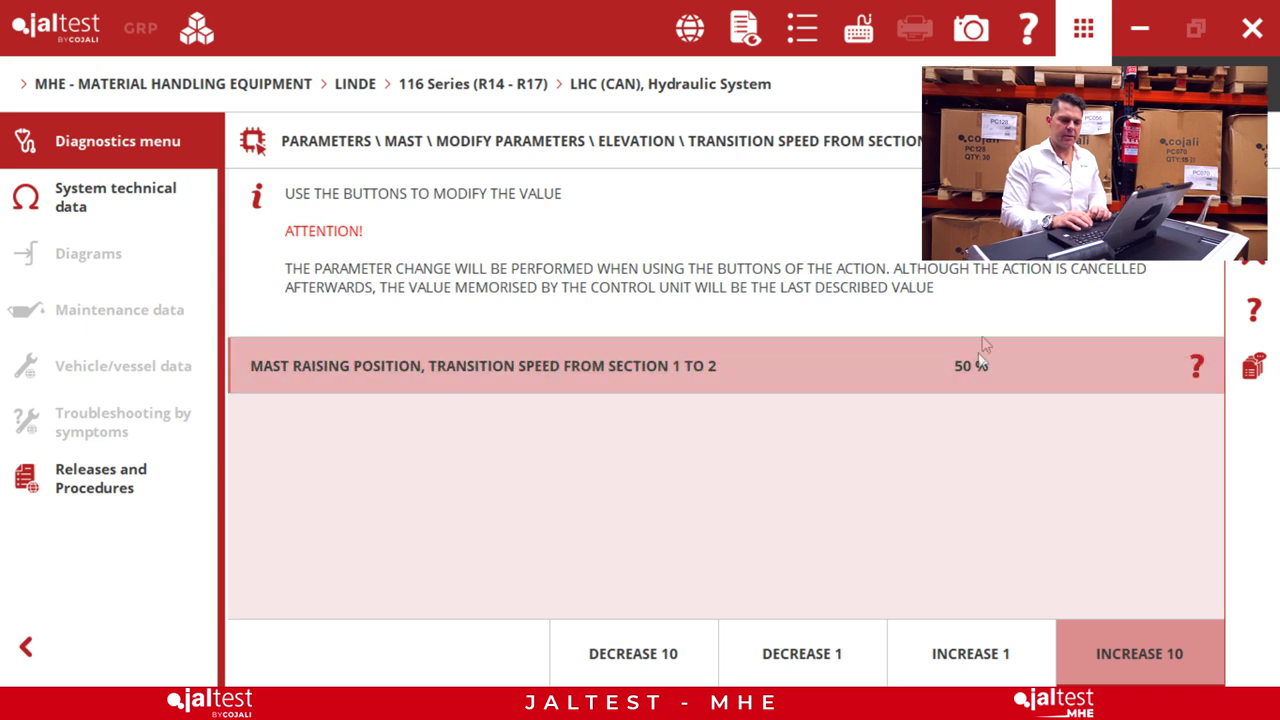
left_click(1275, 208)
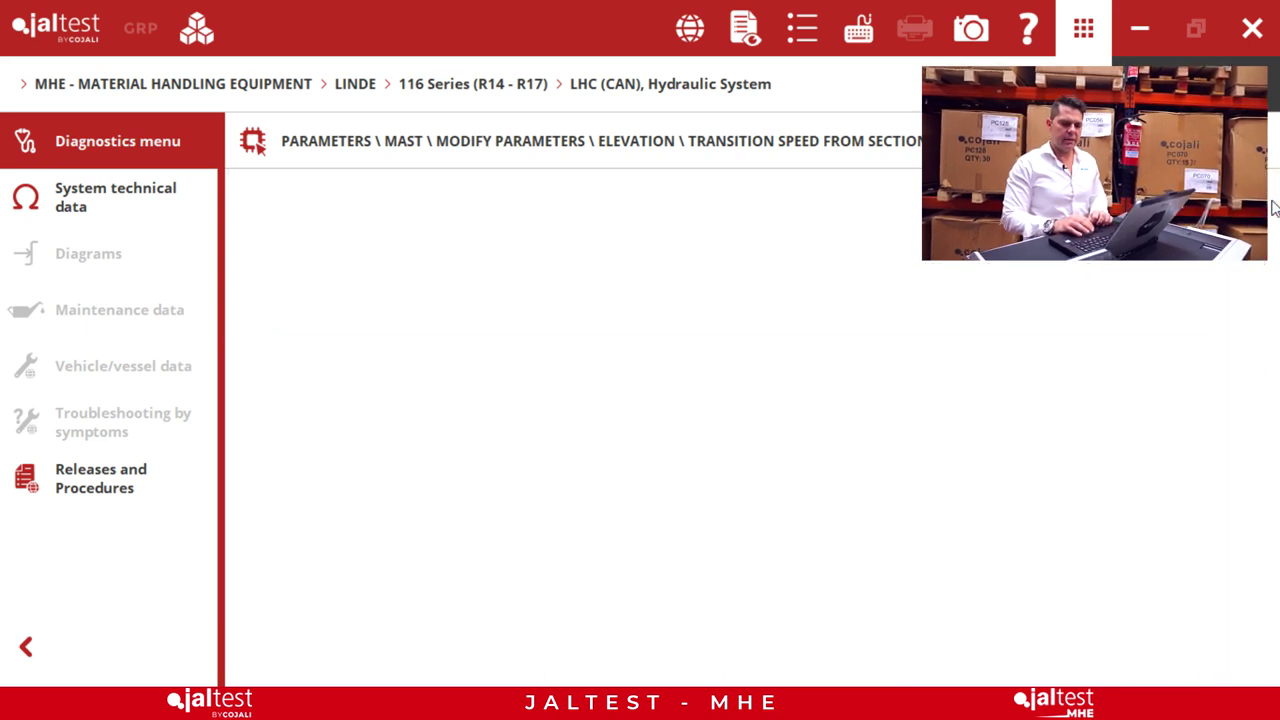
left_click(1275, 208)
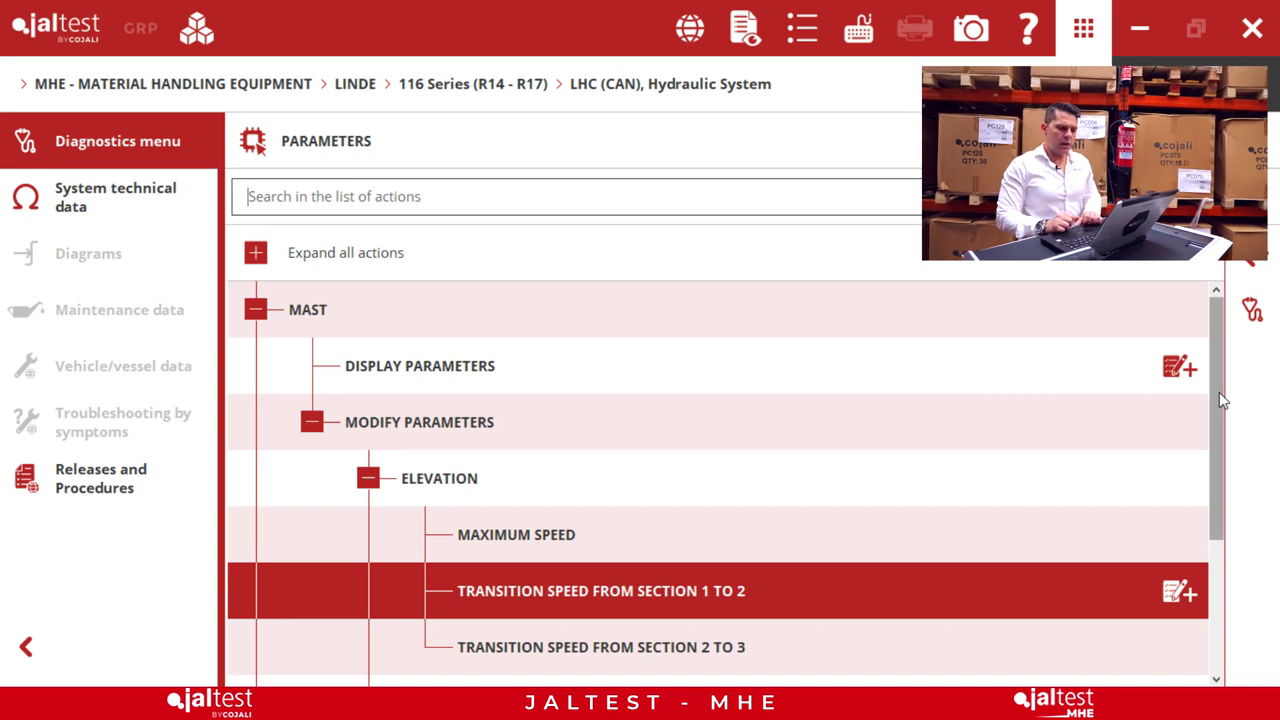
- Start modifying the mast's elevation maximum speed, continuing past the procedure help and the initial conditions
left_click_drag(1220, 400, 1219, 443)
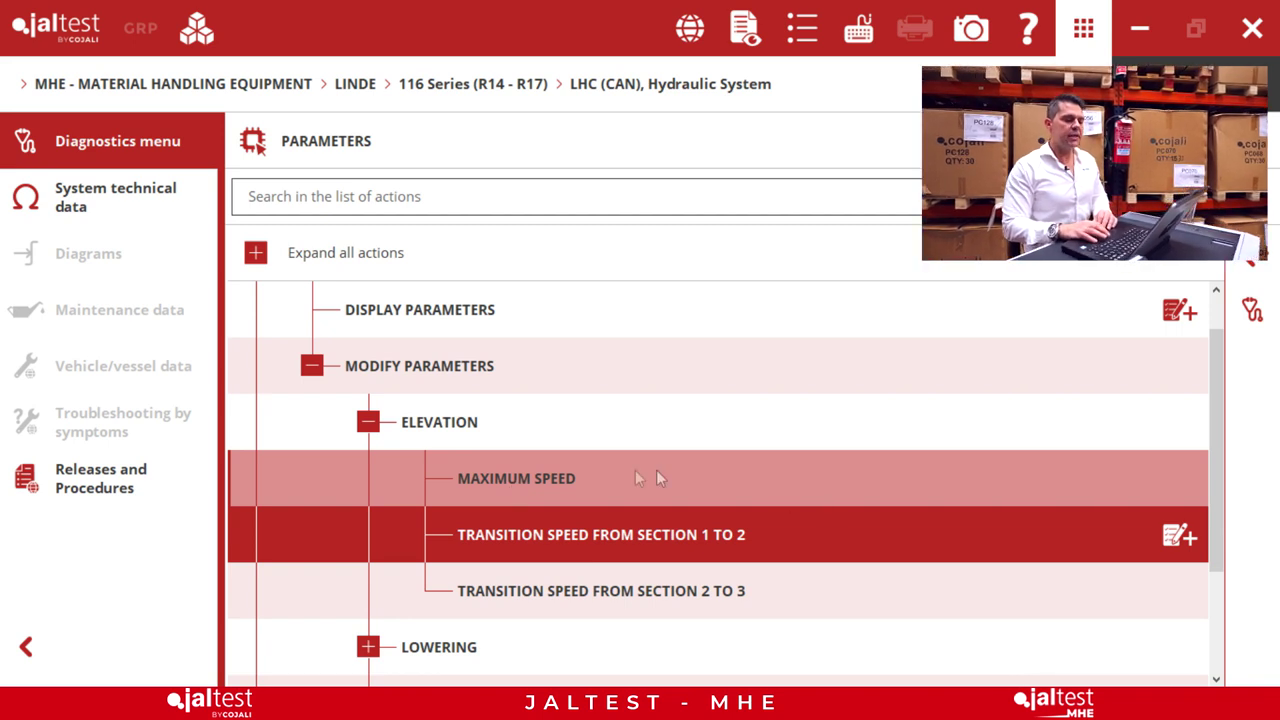
left_click(620, 478)
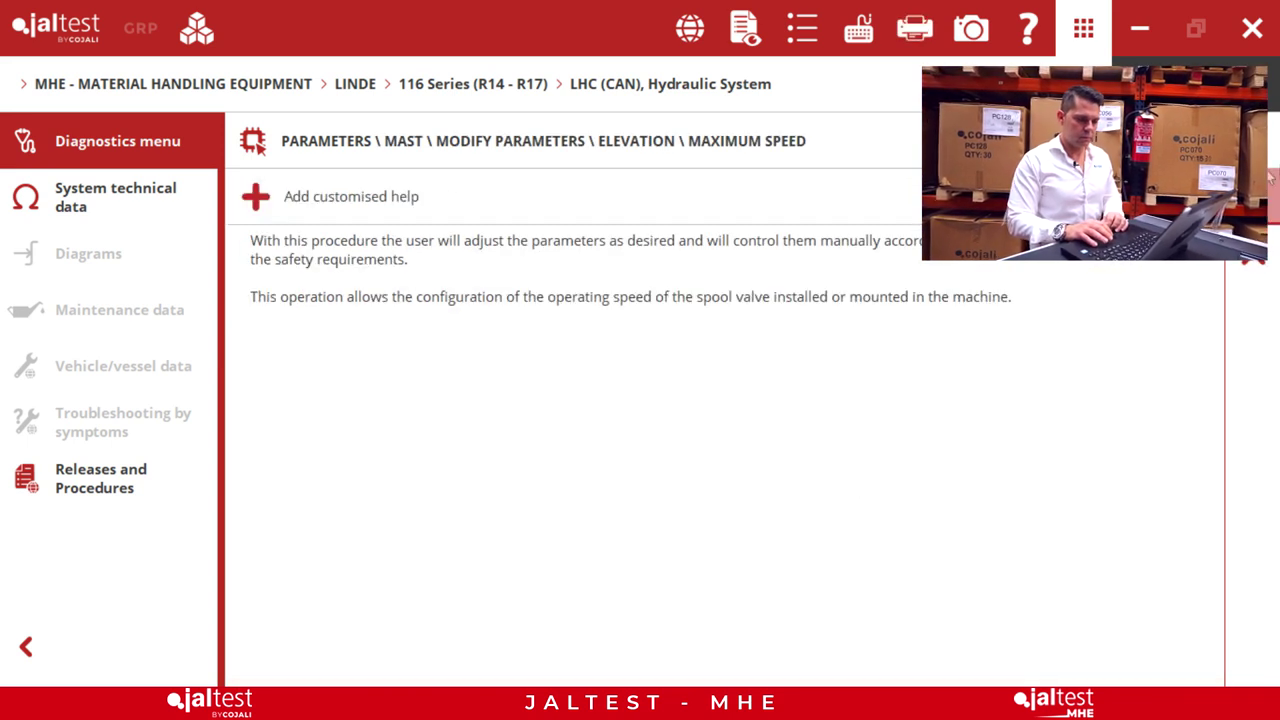
key("Return")
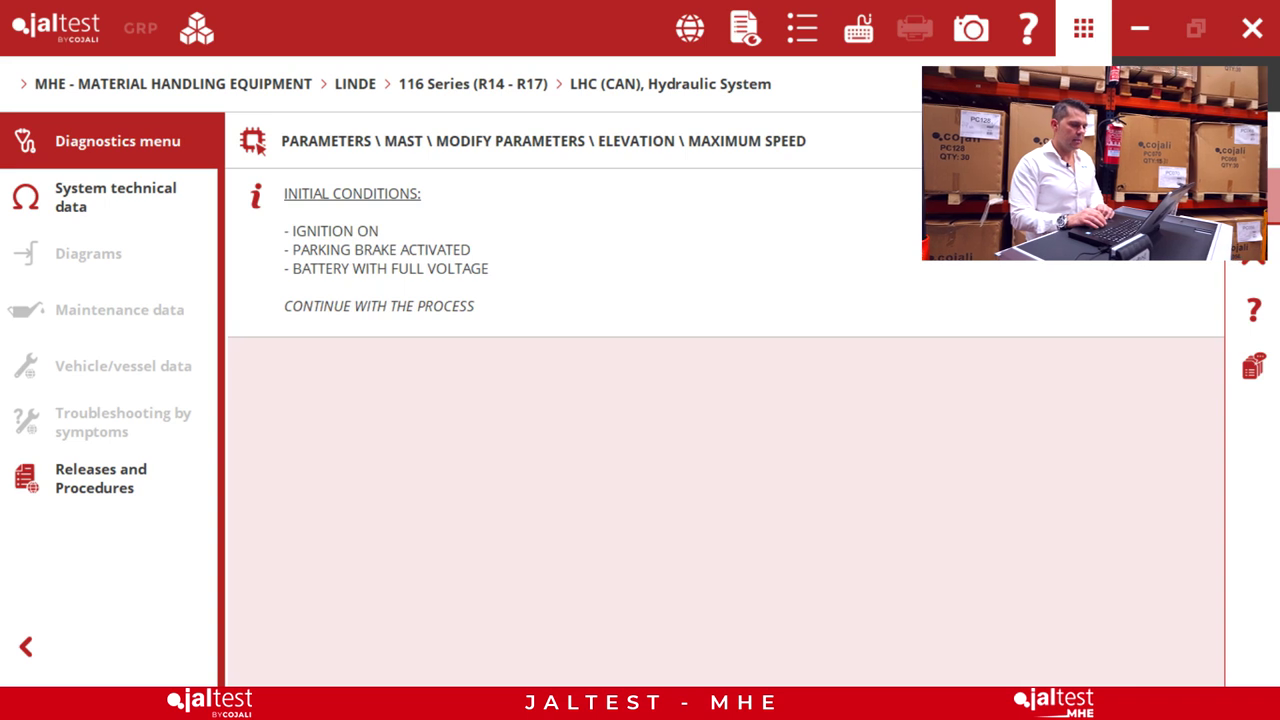
key("Return")
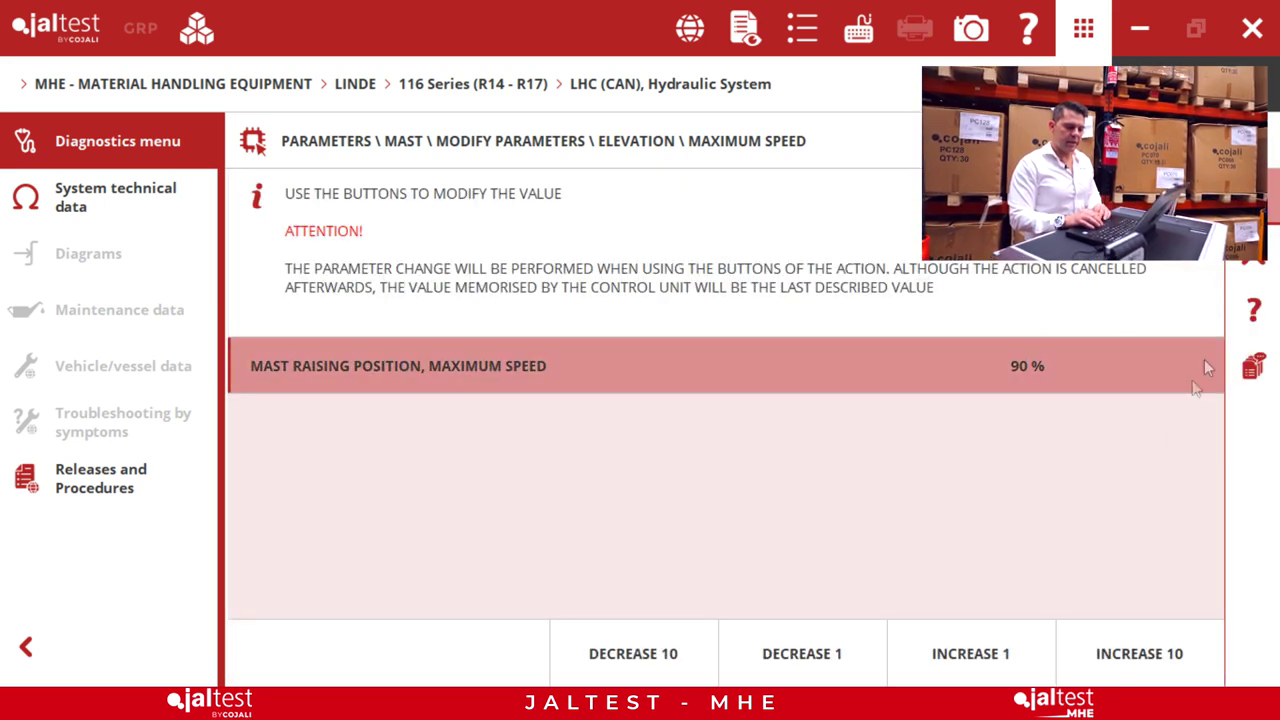
- Lower the mast's elevation maximum speed to 50 %, finish the process, and return to the parameters list
left_click(640, 365)
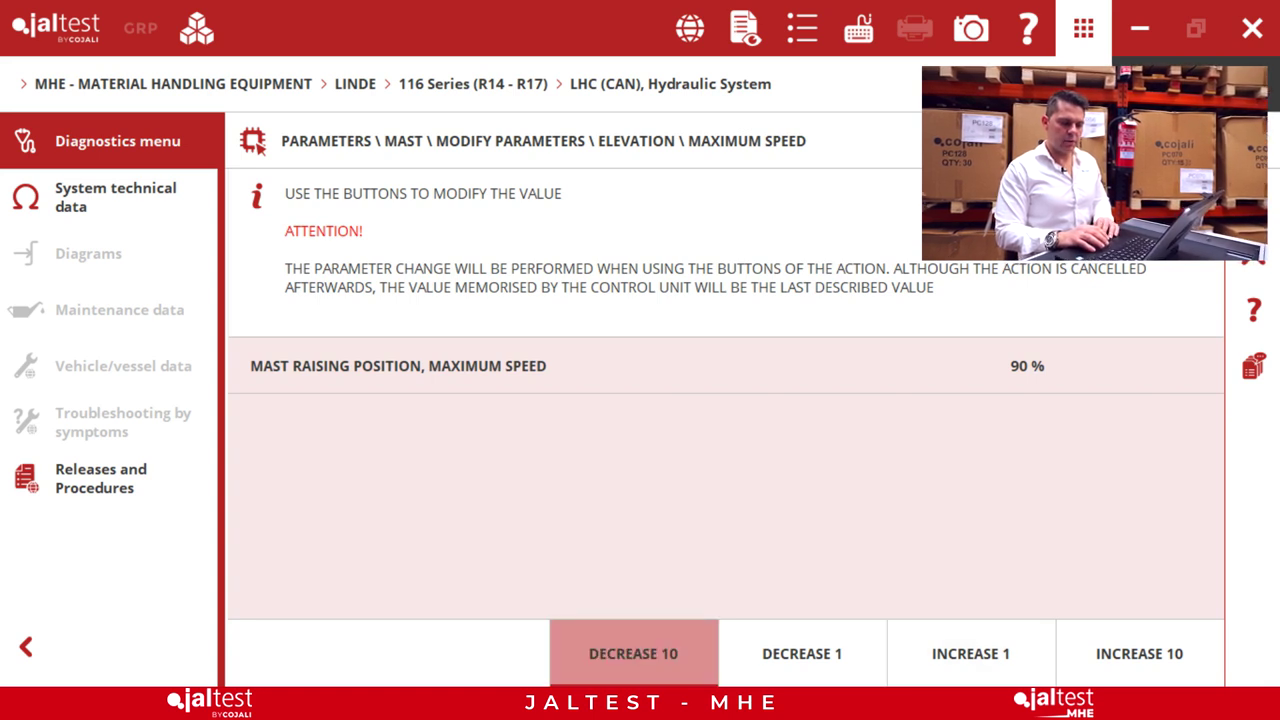
left_click(644, 666)
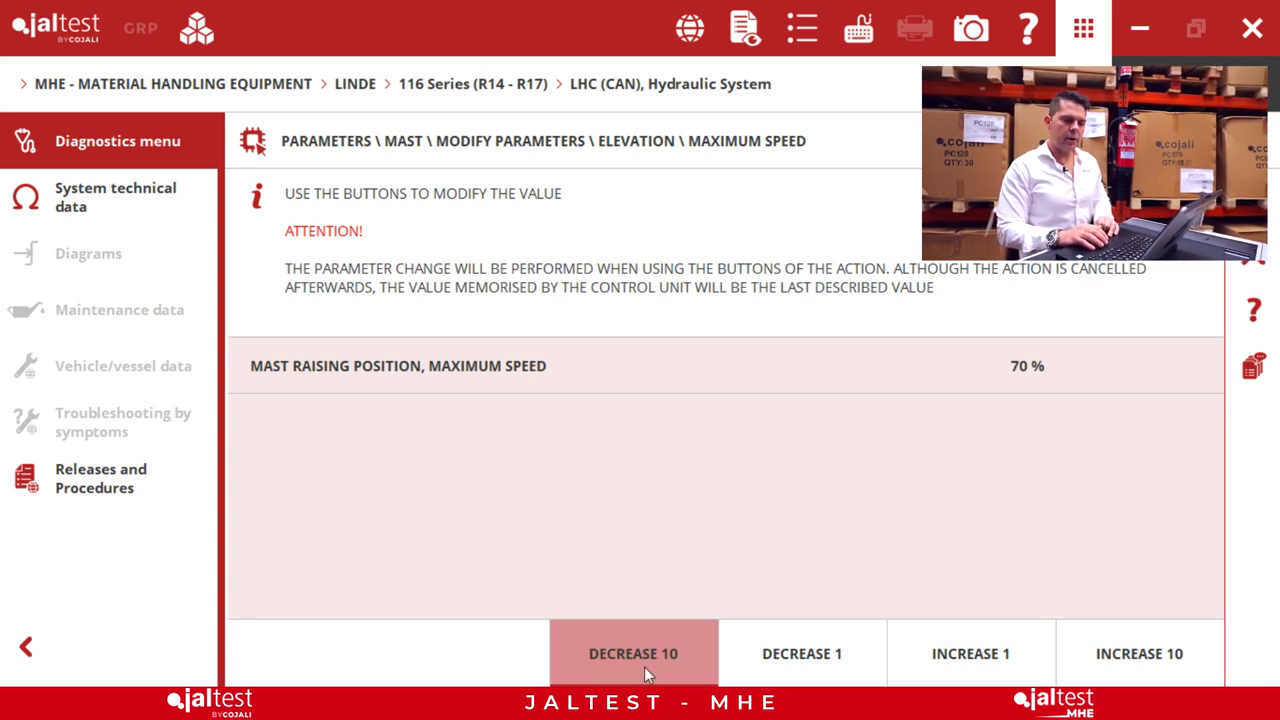
left_click(644, 666)
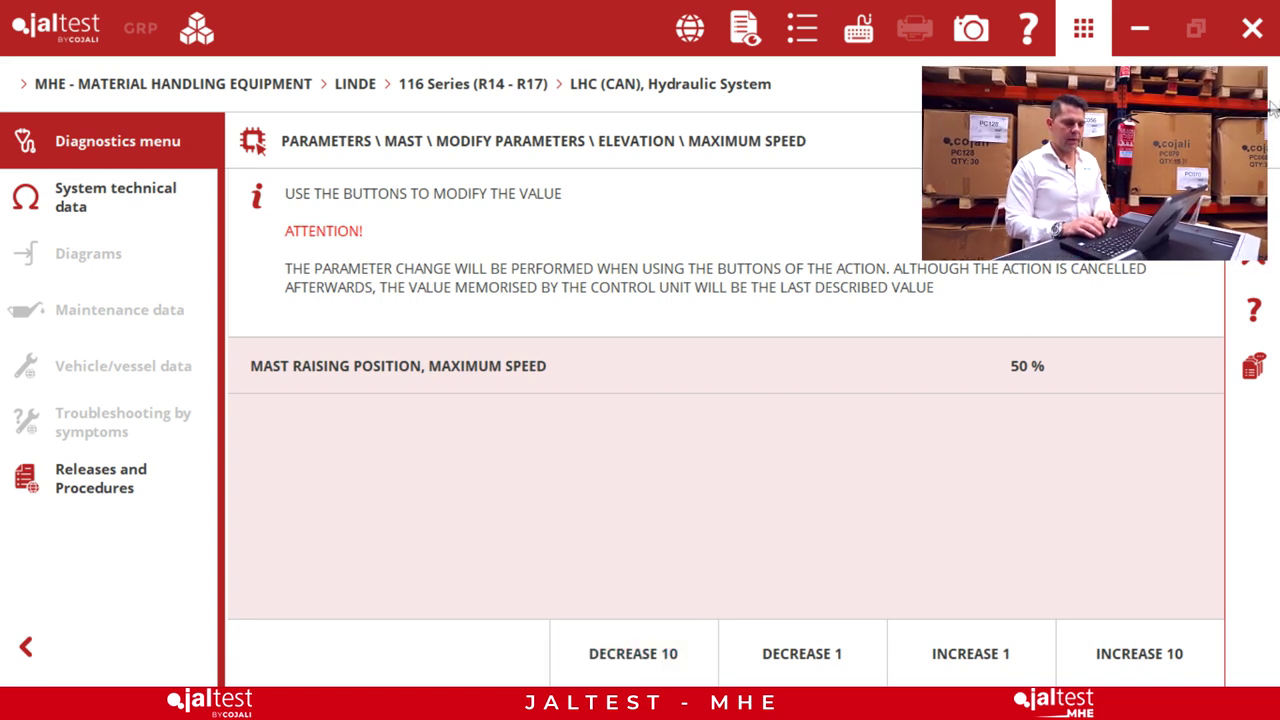
key("Escape")
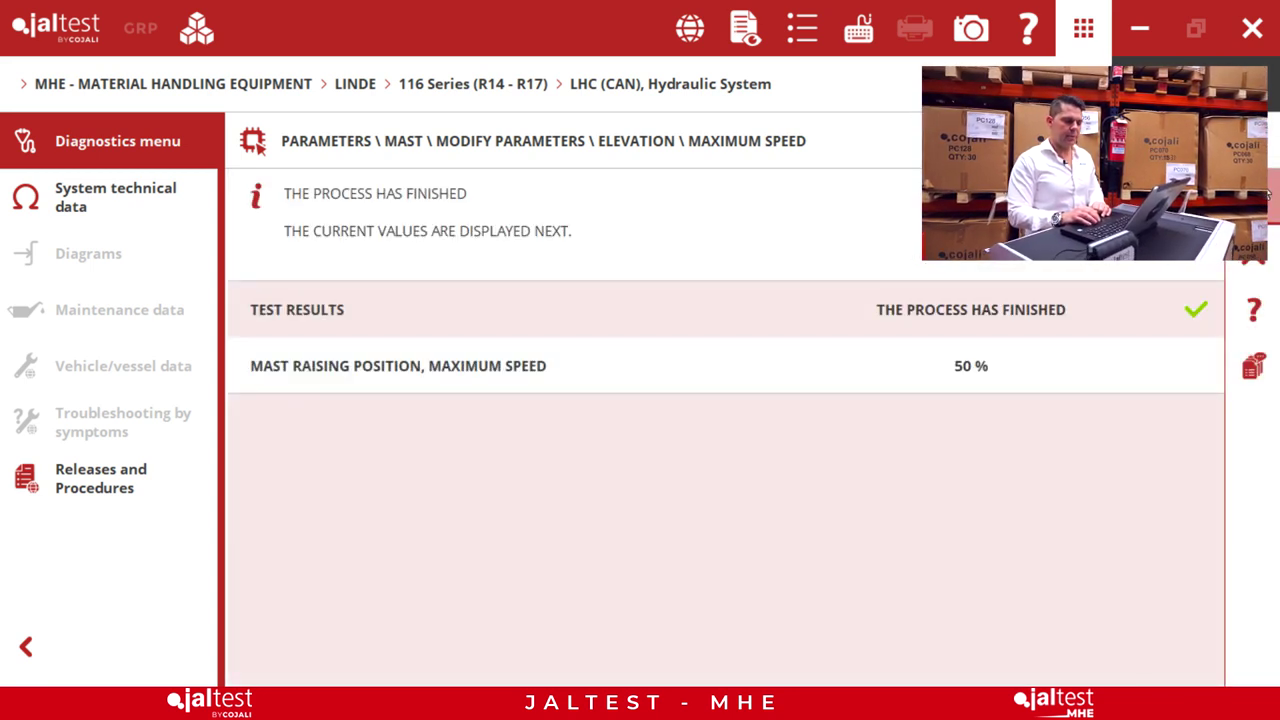
key("Escape")
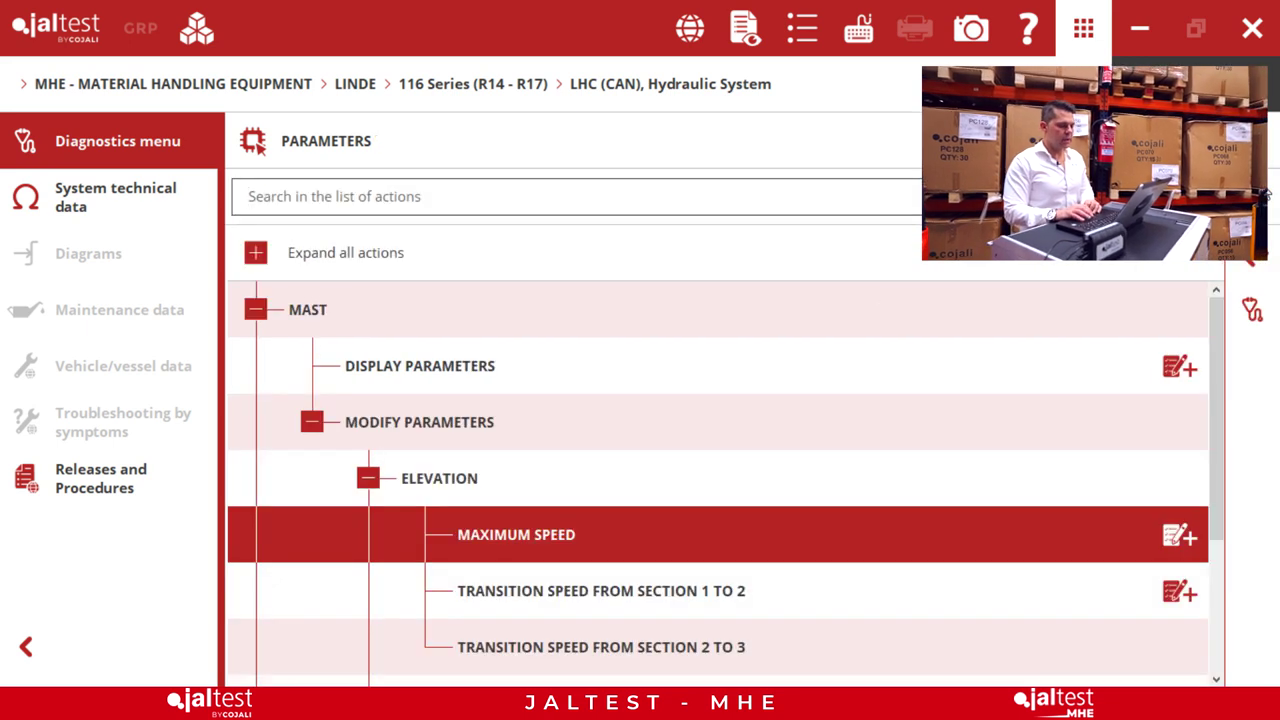
- Display the mast parameters, accepting the initial conditions, and review the raising and lowering speed values
left_click(433, 369)
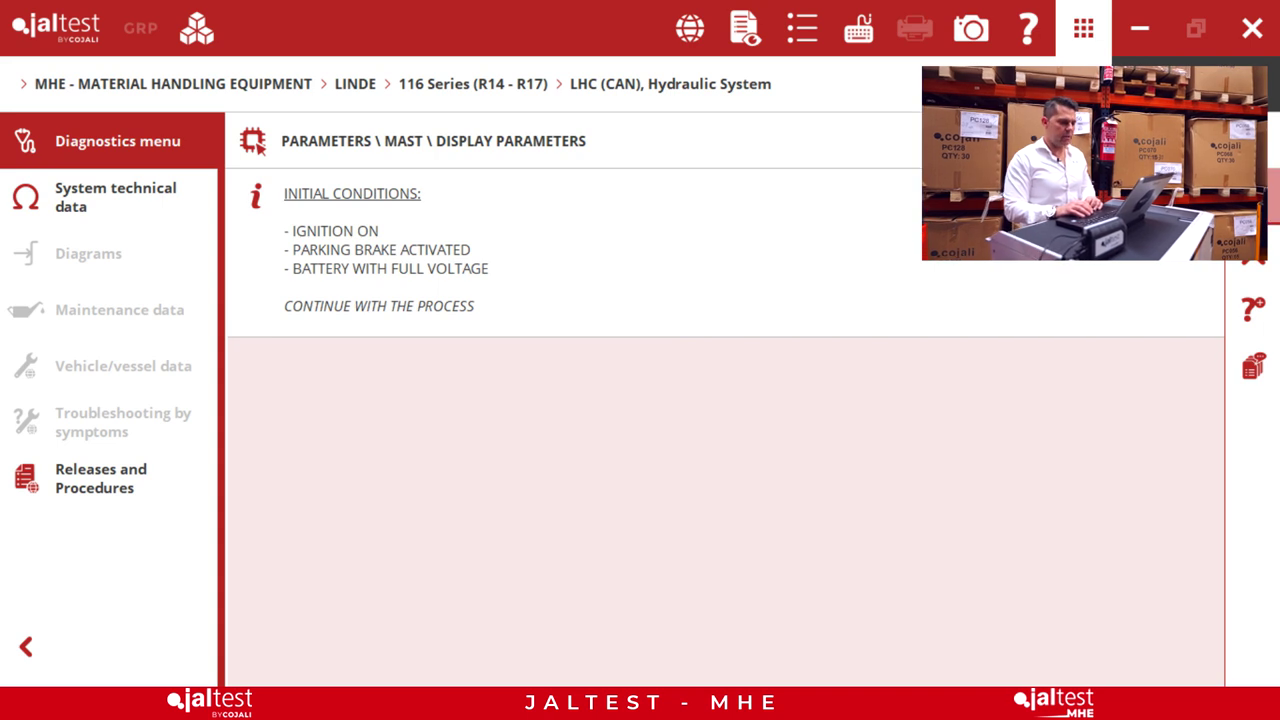
left_click(1270, 205)
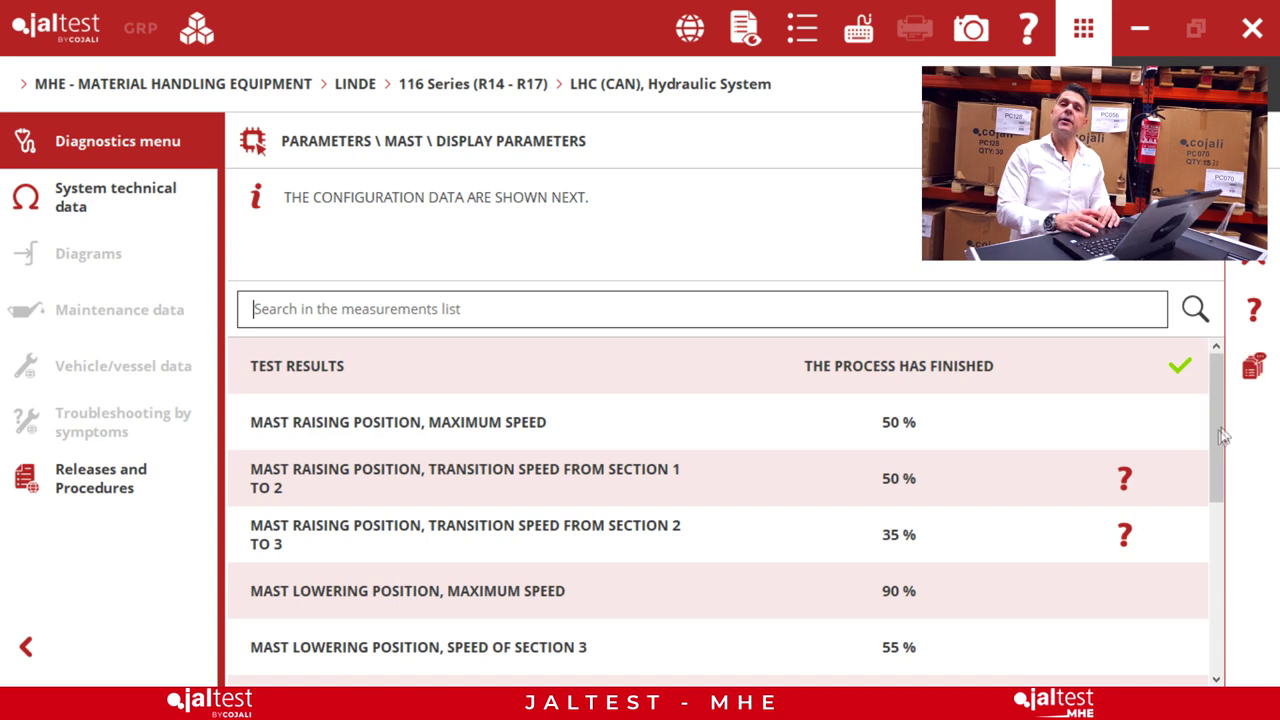
scroll(1218, 429, "down", 1)
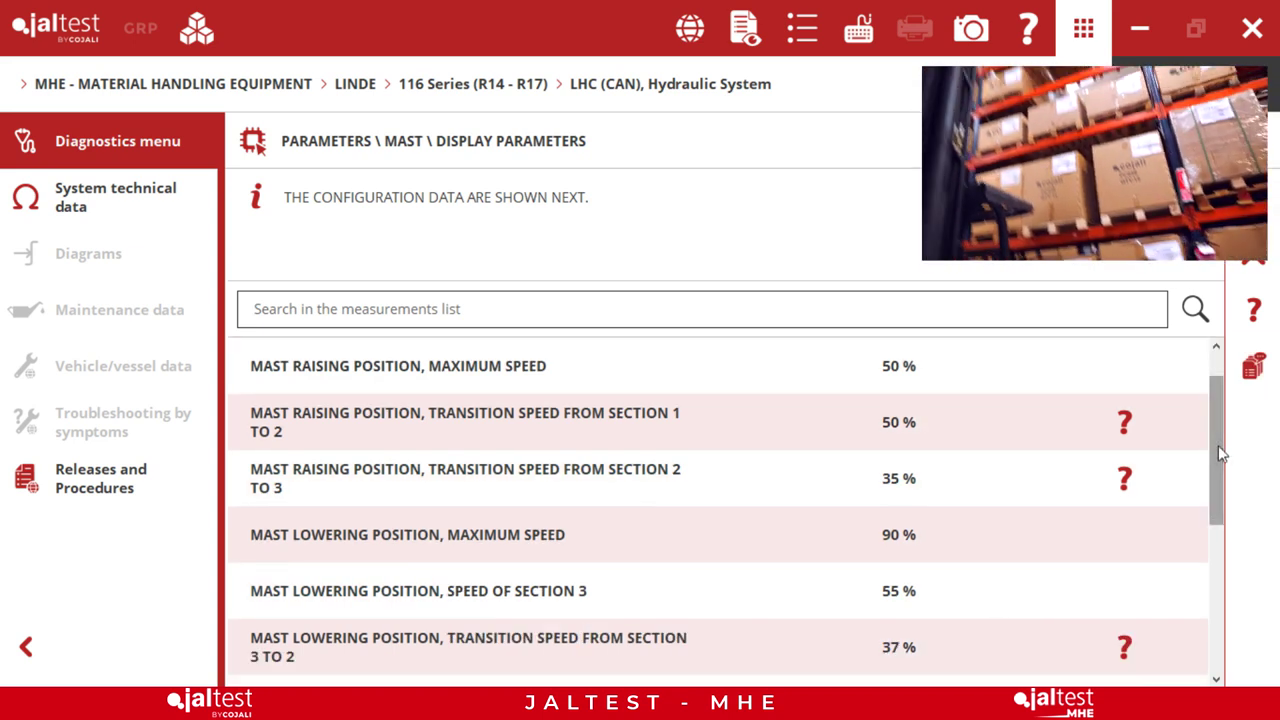